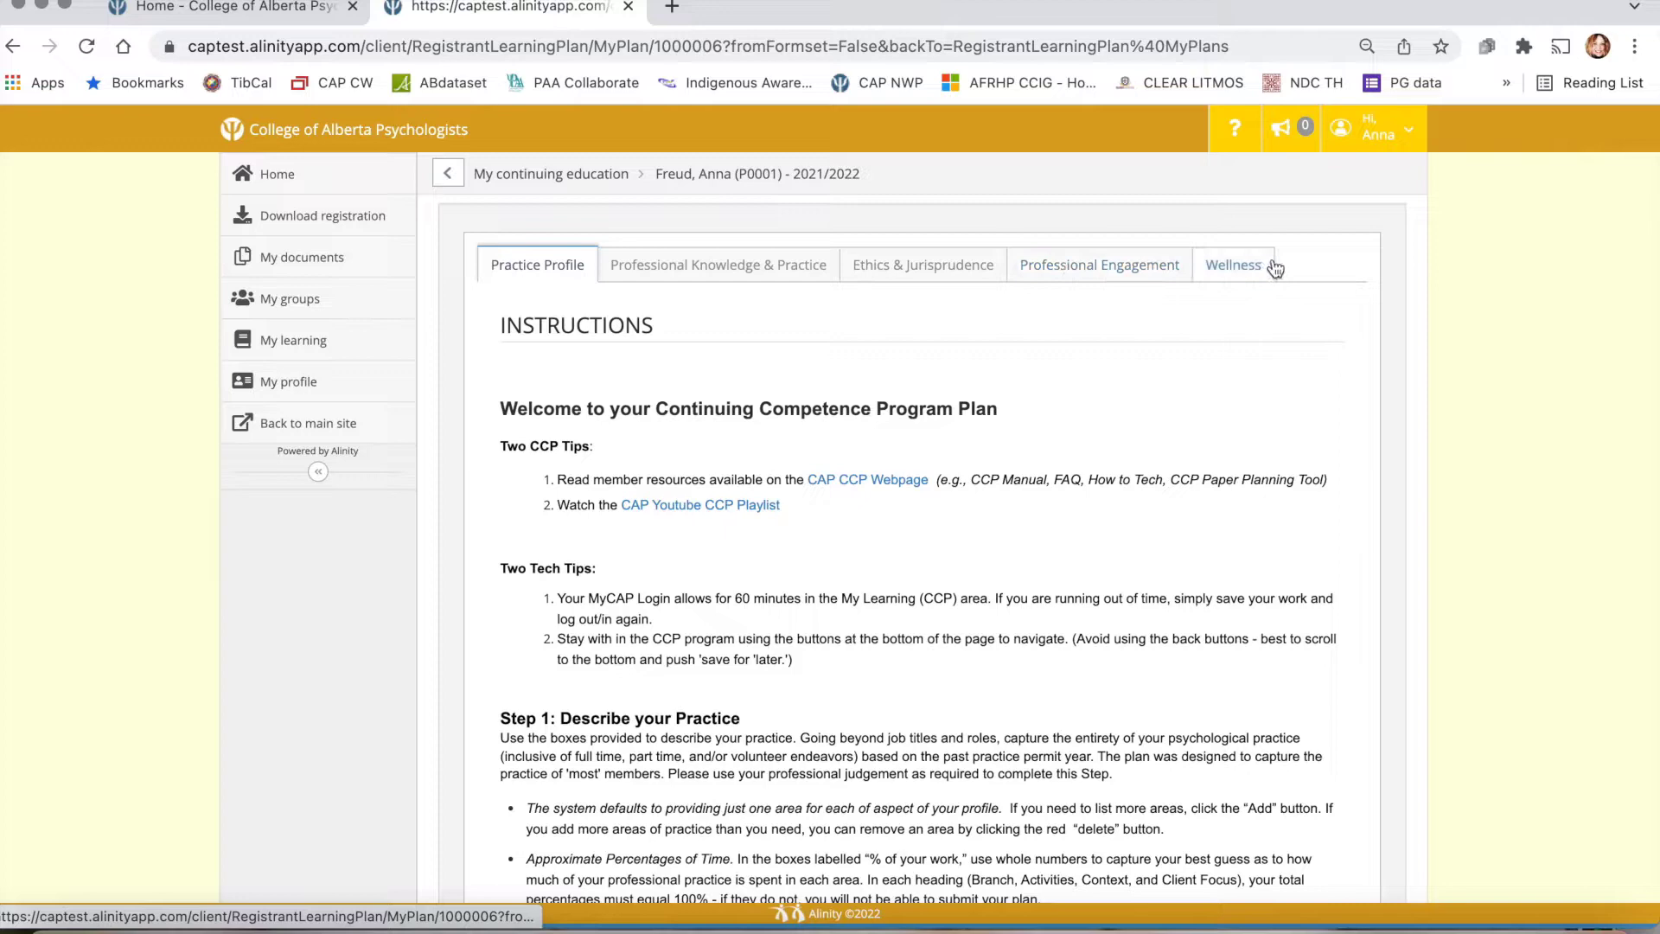
Step through the Wellness, Professional Engagement and Ethics & Jurisprudence tabs to Professional Knowledge & Practice
left_click(1245, 266)
left_click(1117, 266)
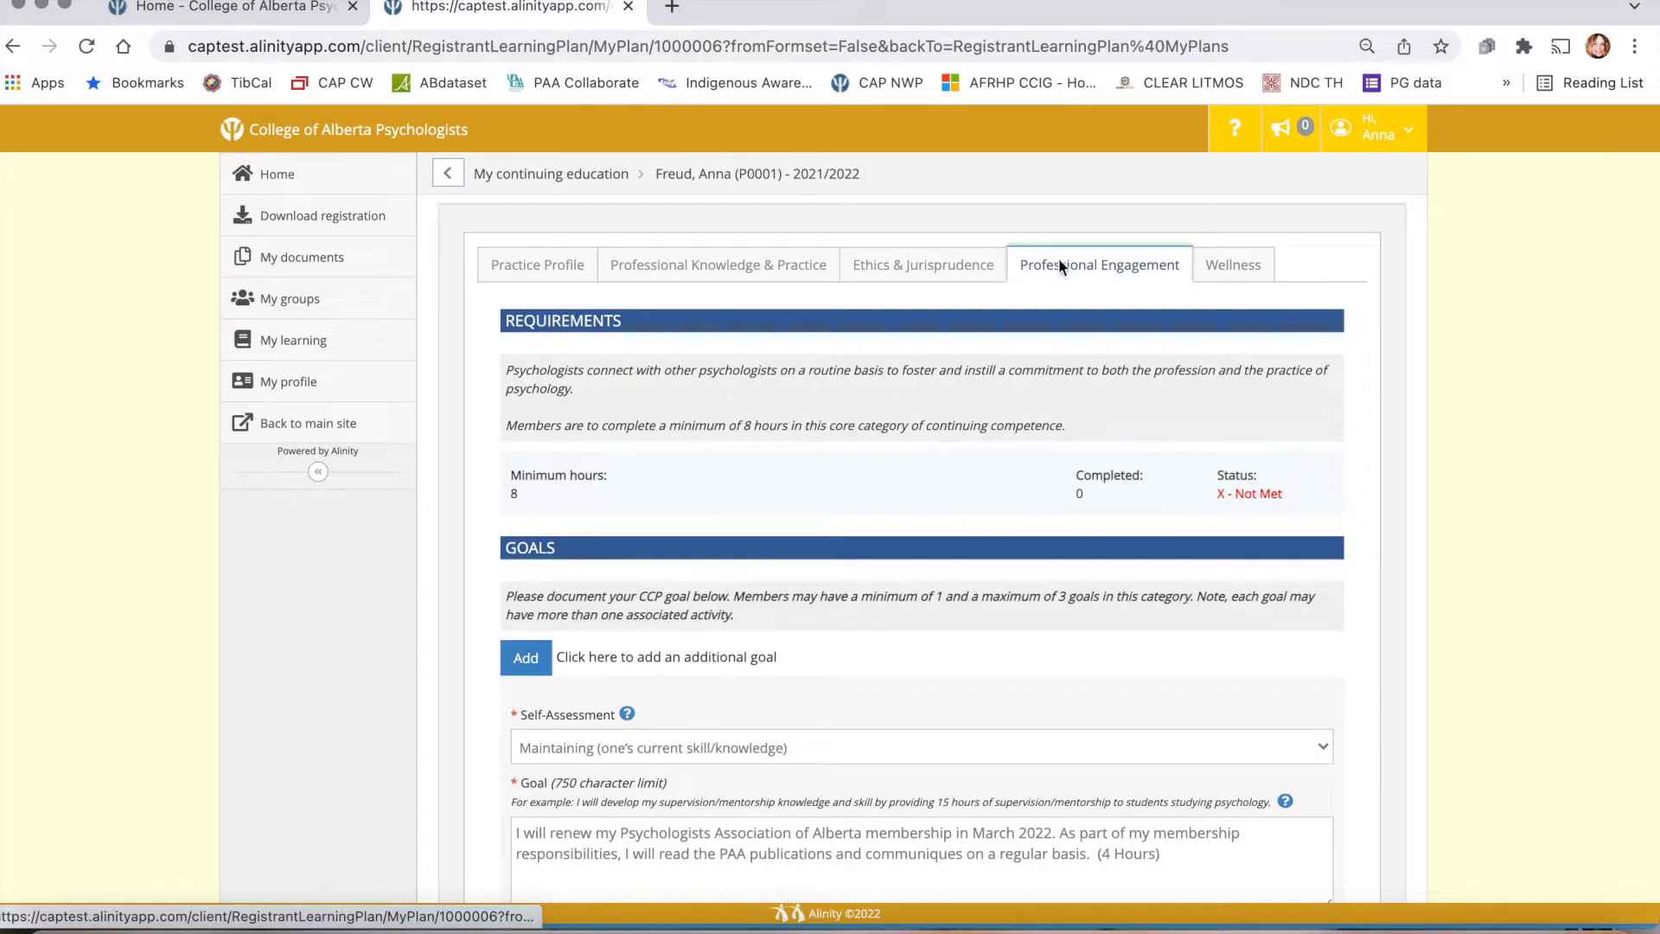
left_click(977, 271)
left_click(782, 270)
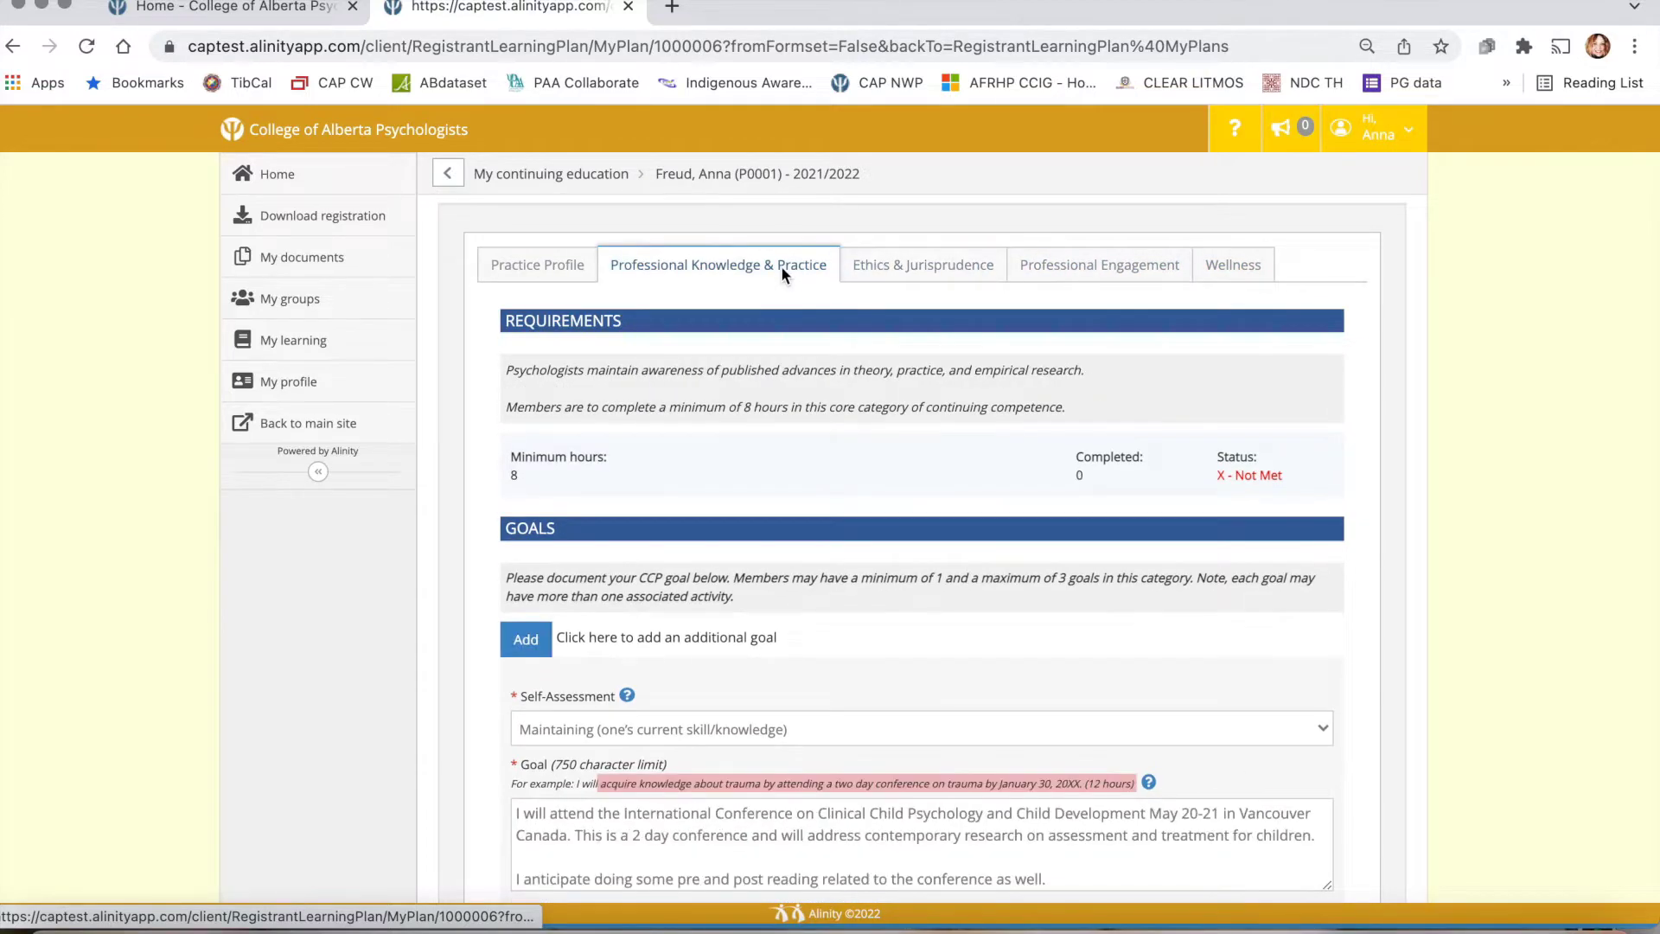
Review the requirements and the conference goal tied to Professional Training and Self-Directed Study
scroll(599, 469, "down", 3)
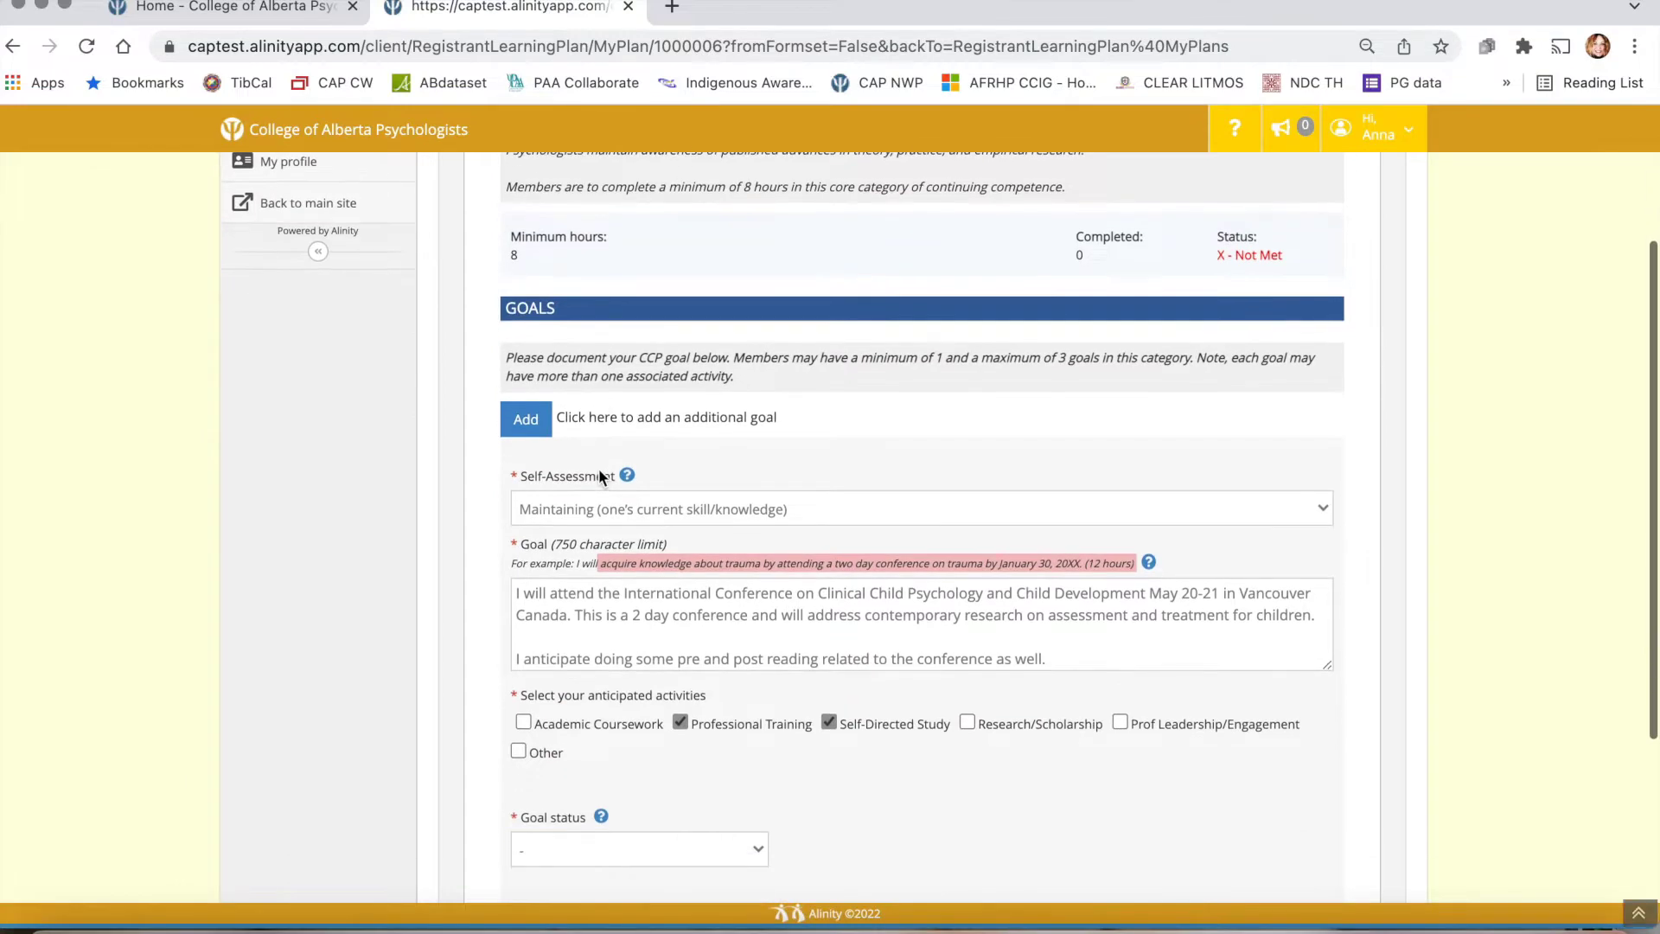
scroll(599, 469, "down", 4)
scroll(598, 468, "up", 6)
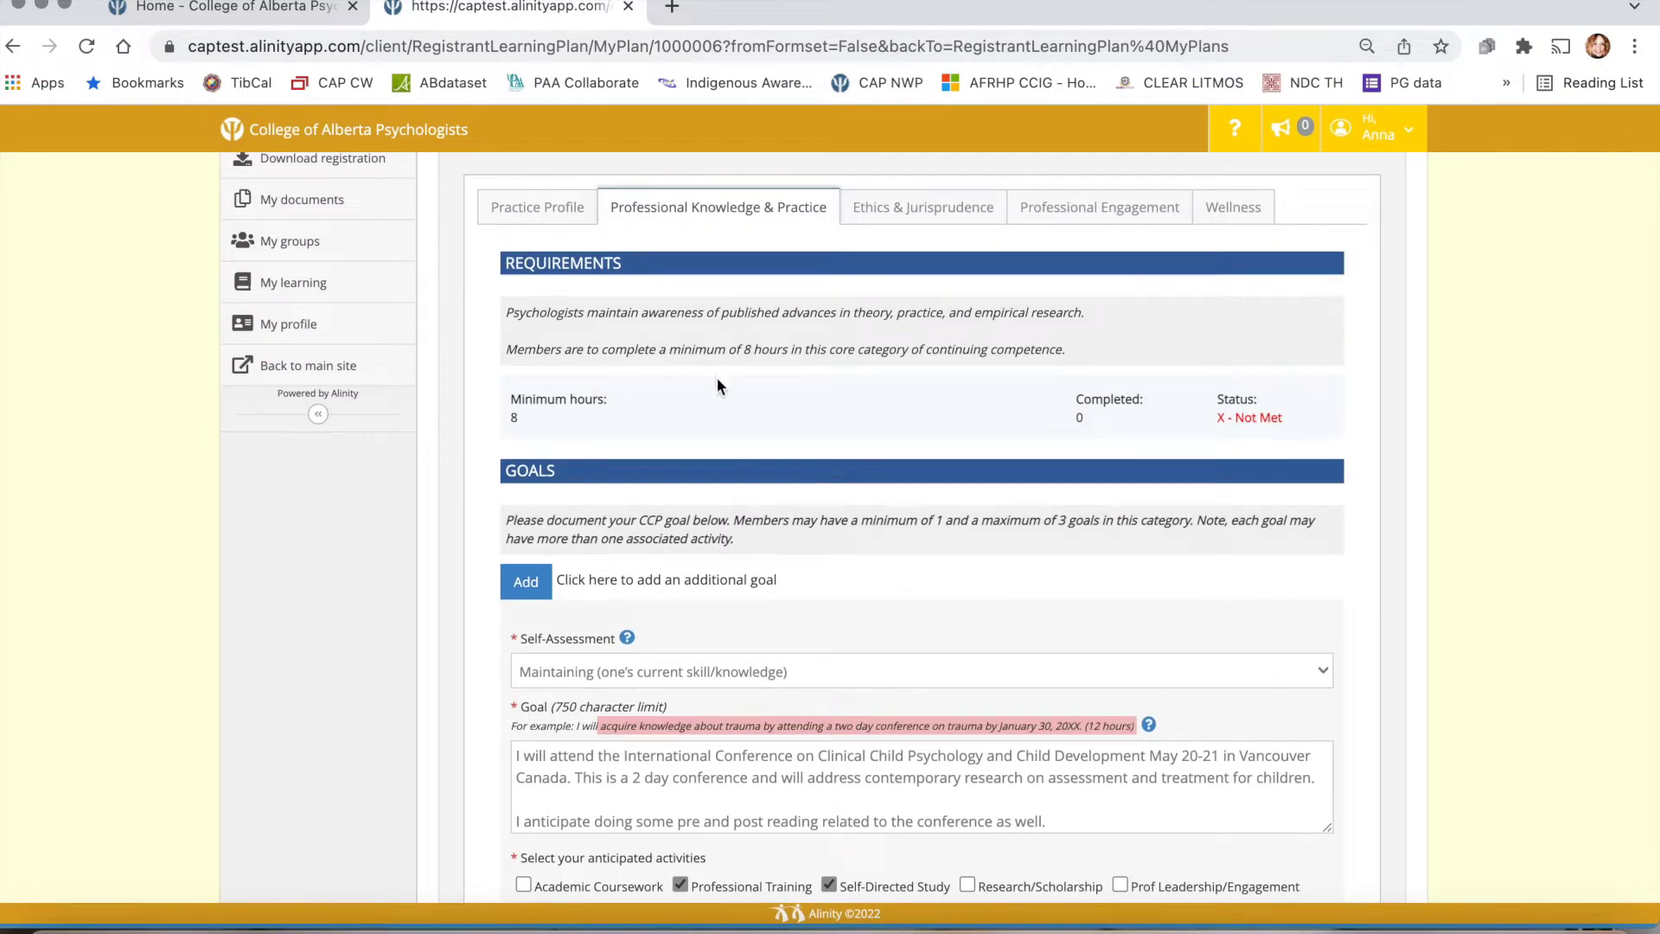
scroll(718, 386, "down", 3)
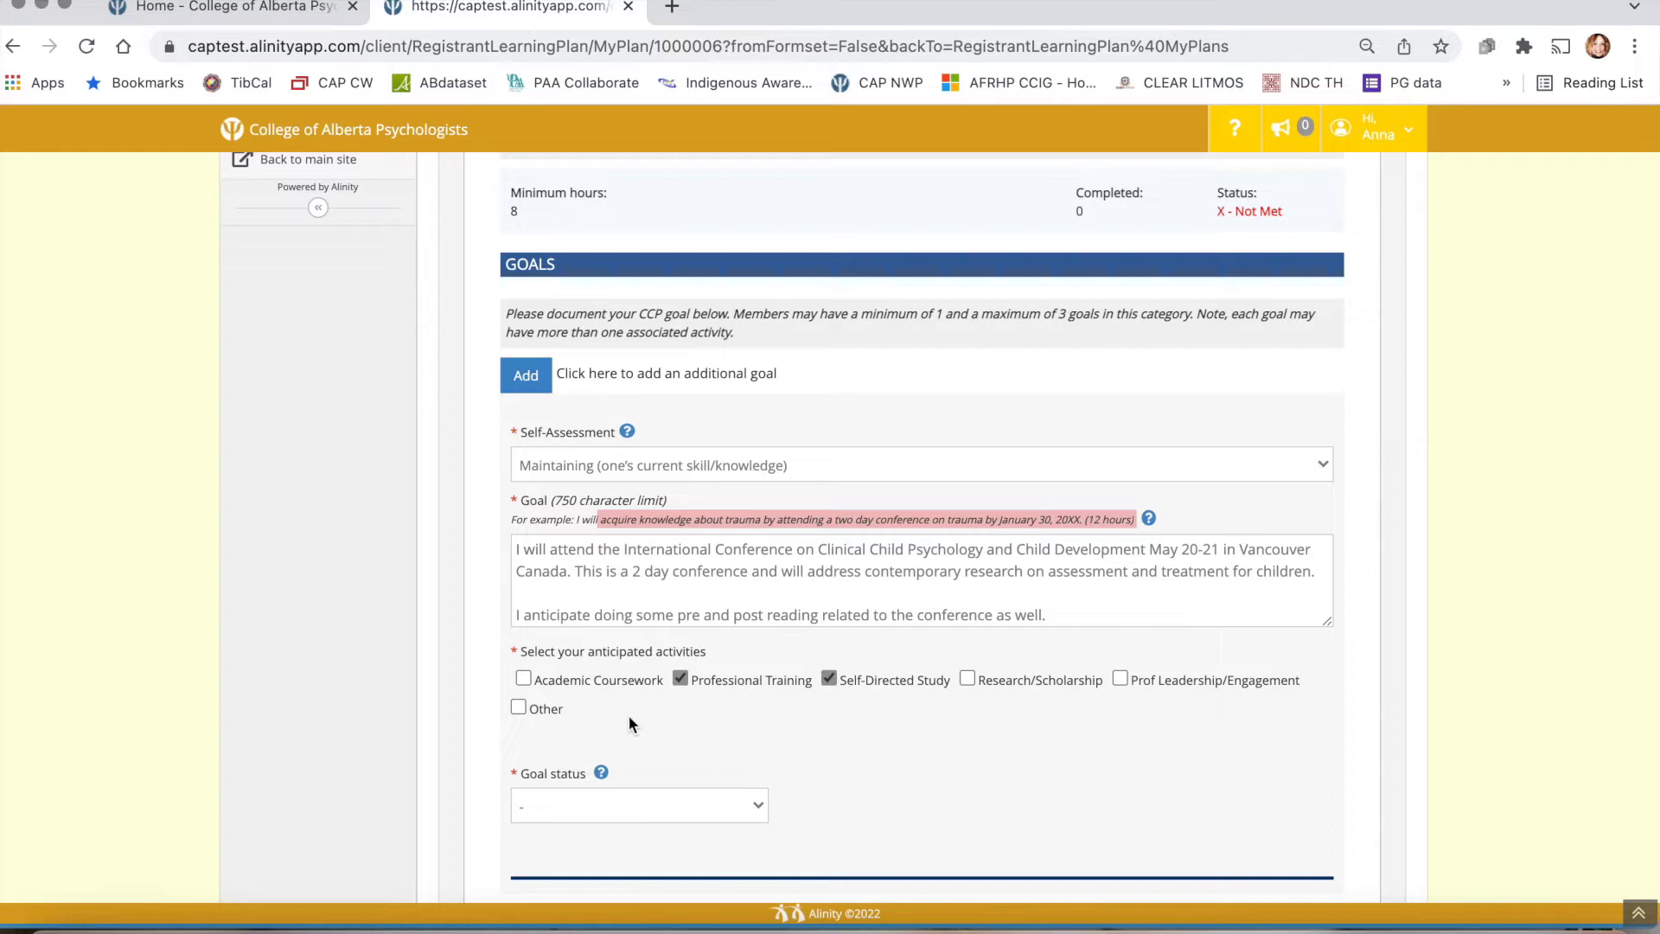
scroll(631, 714, "down", 4)
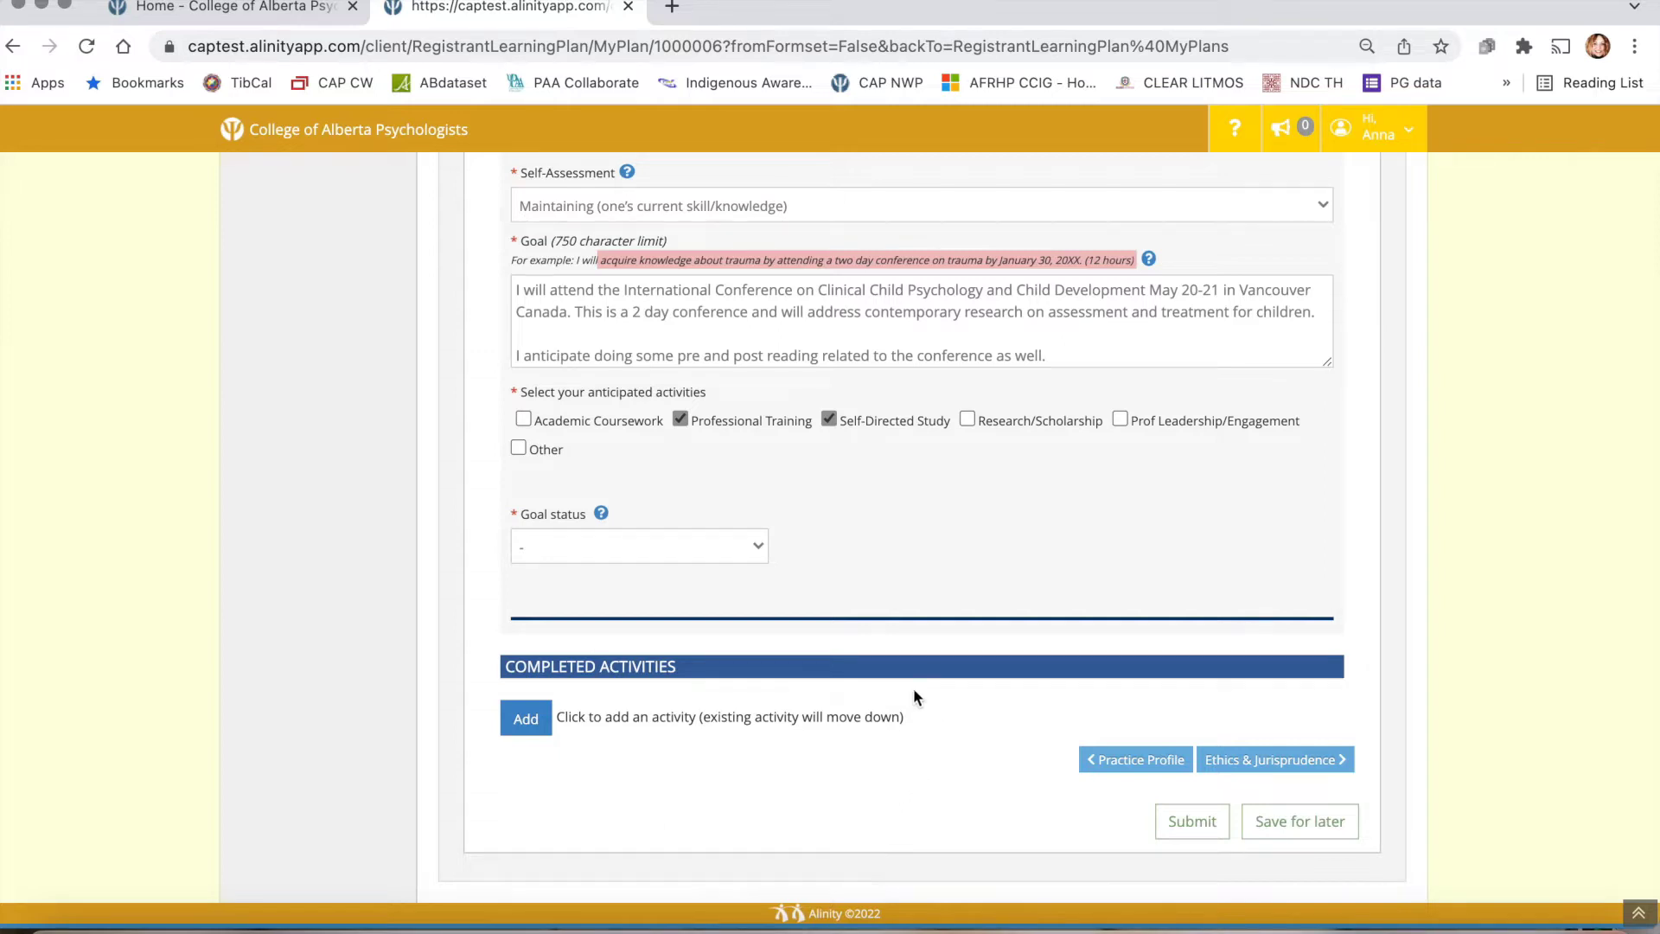
scroll(530, 672, "up", 3)
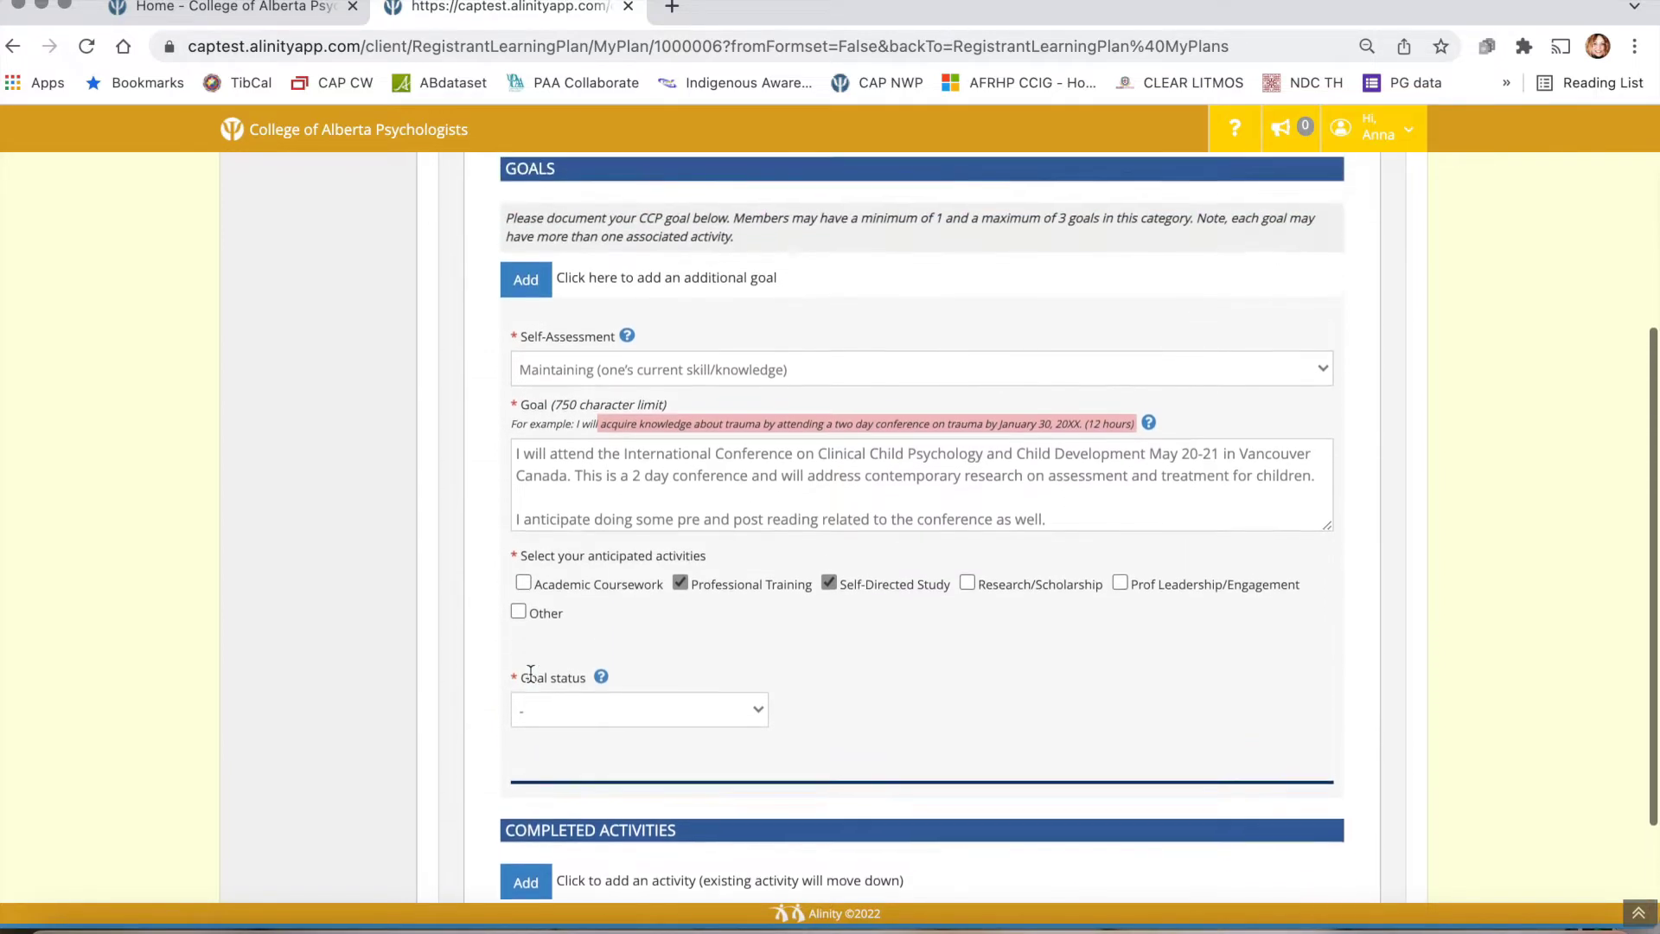
scroll(531, 672, "up", 3)
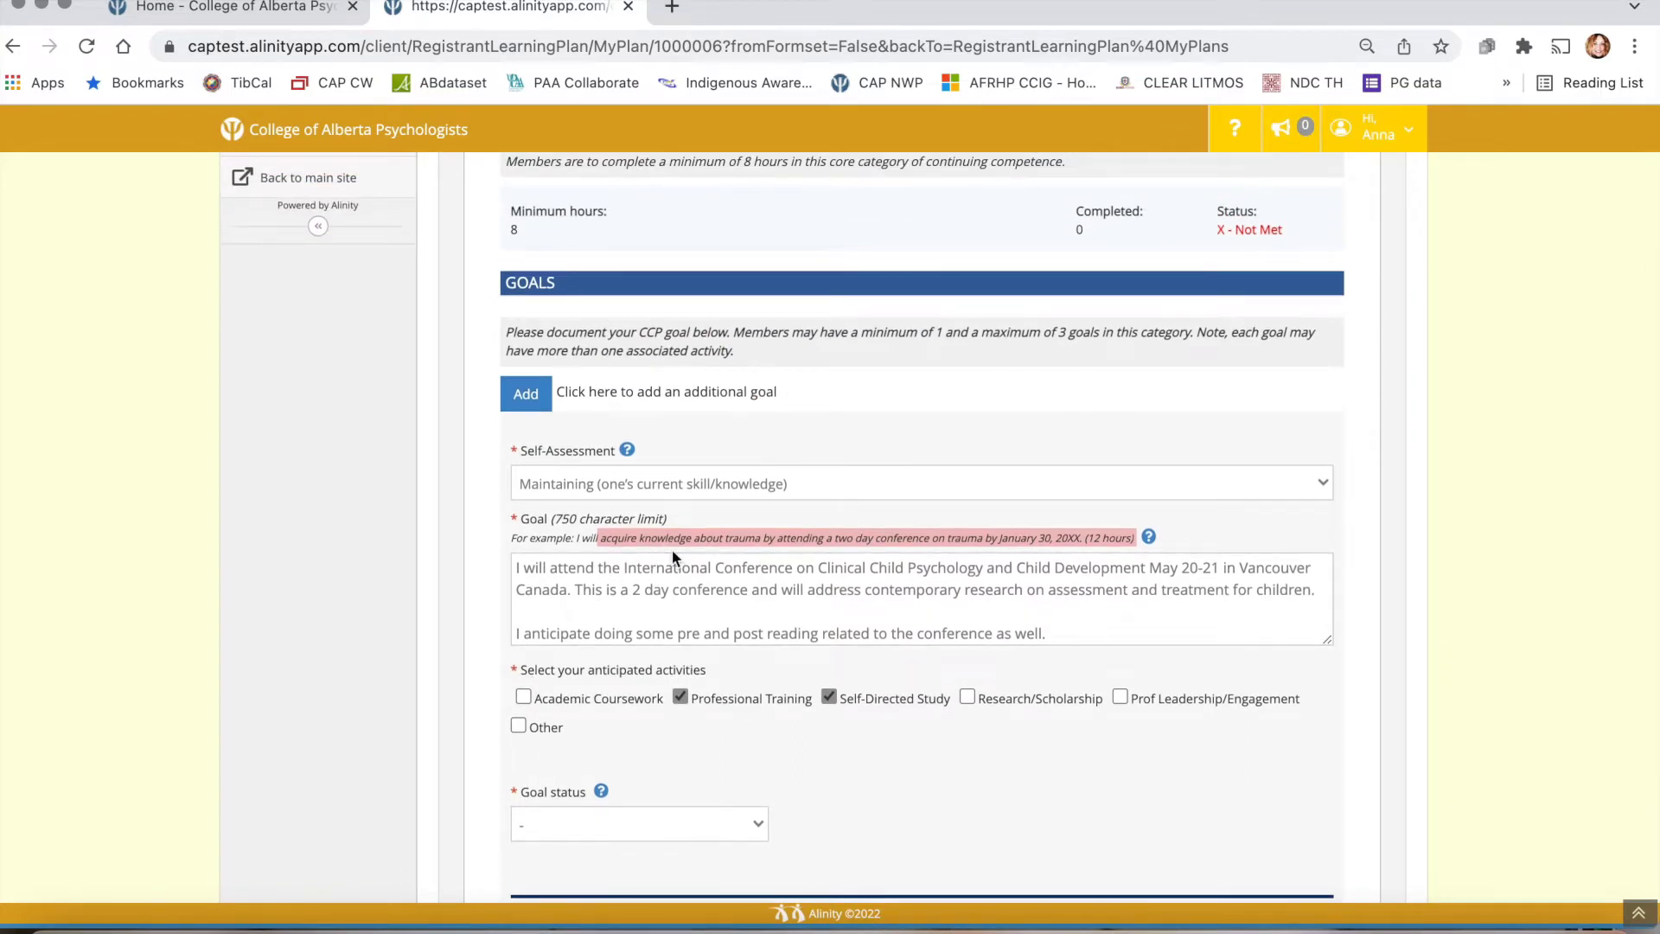
left_click(659, 490)
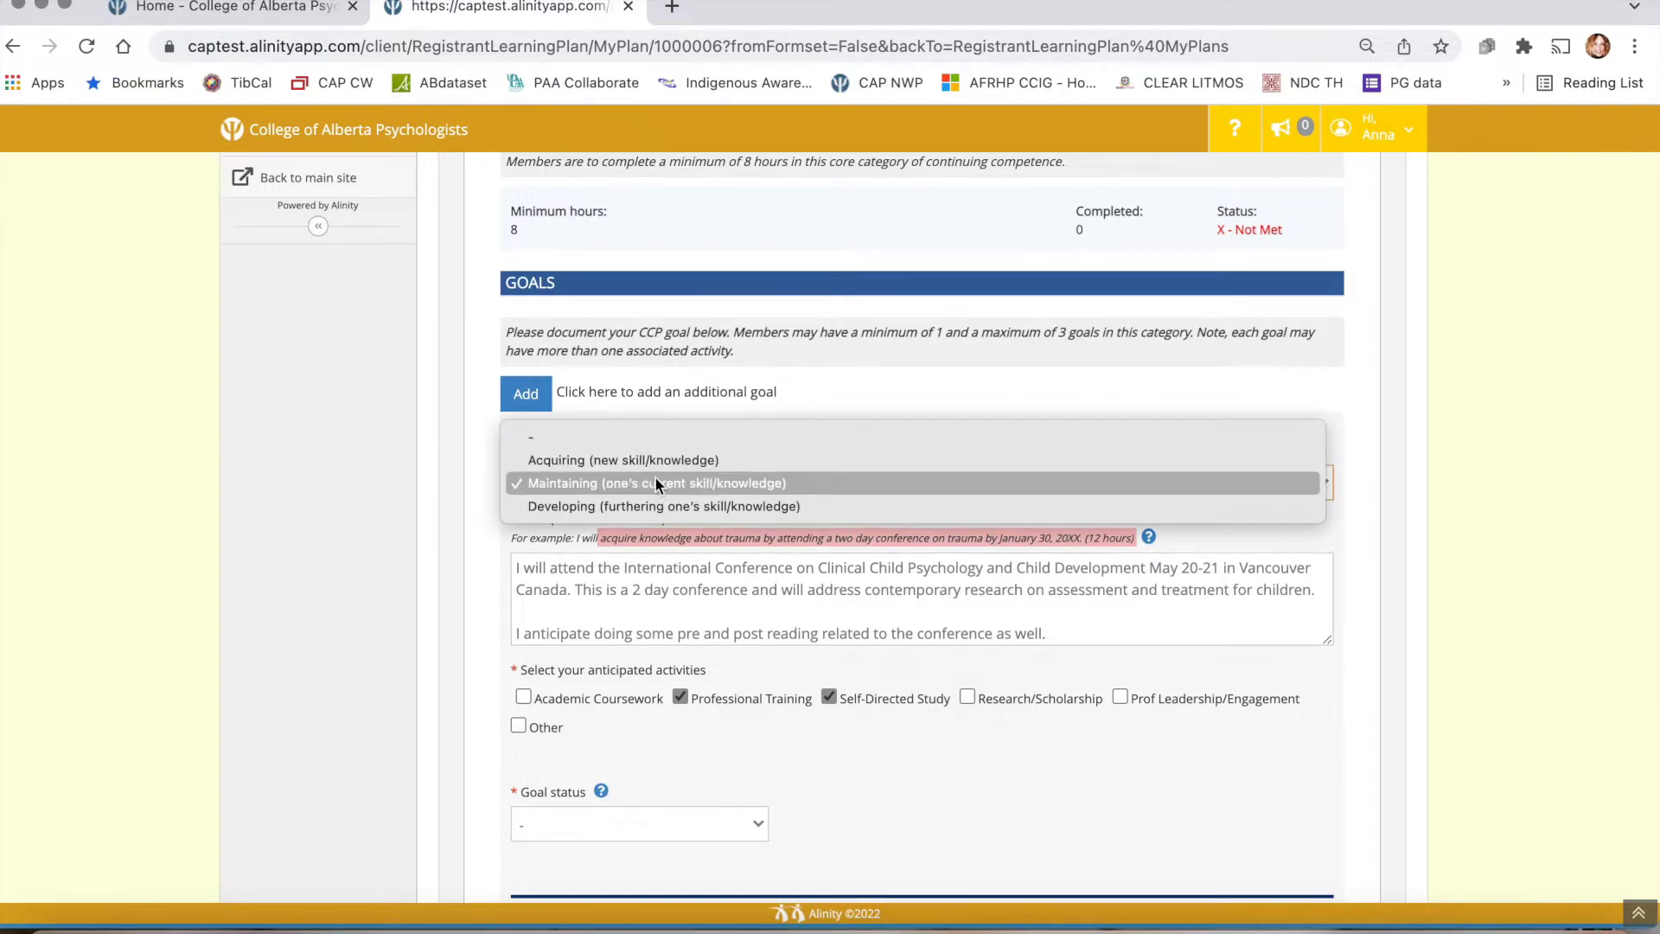
left_click(469, 493)
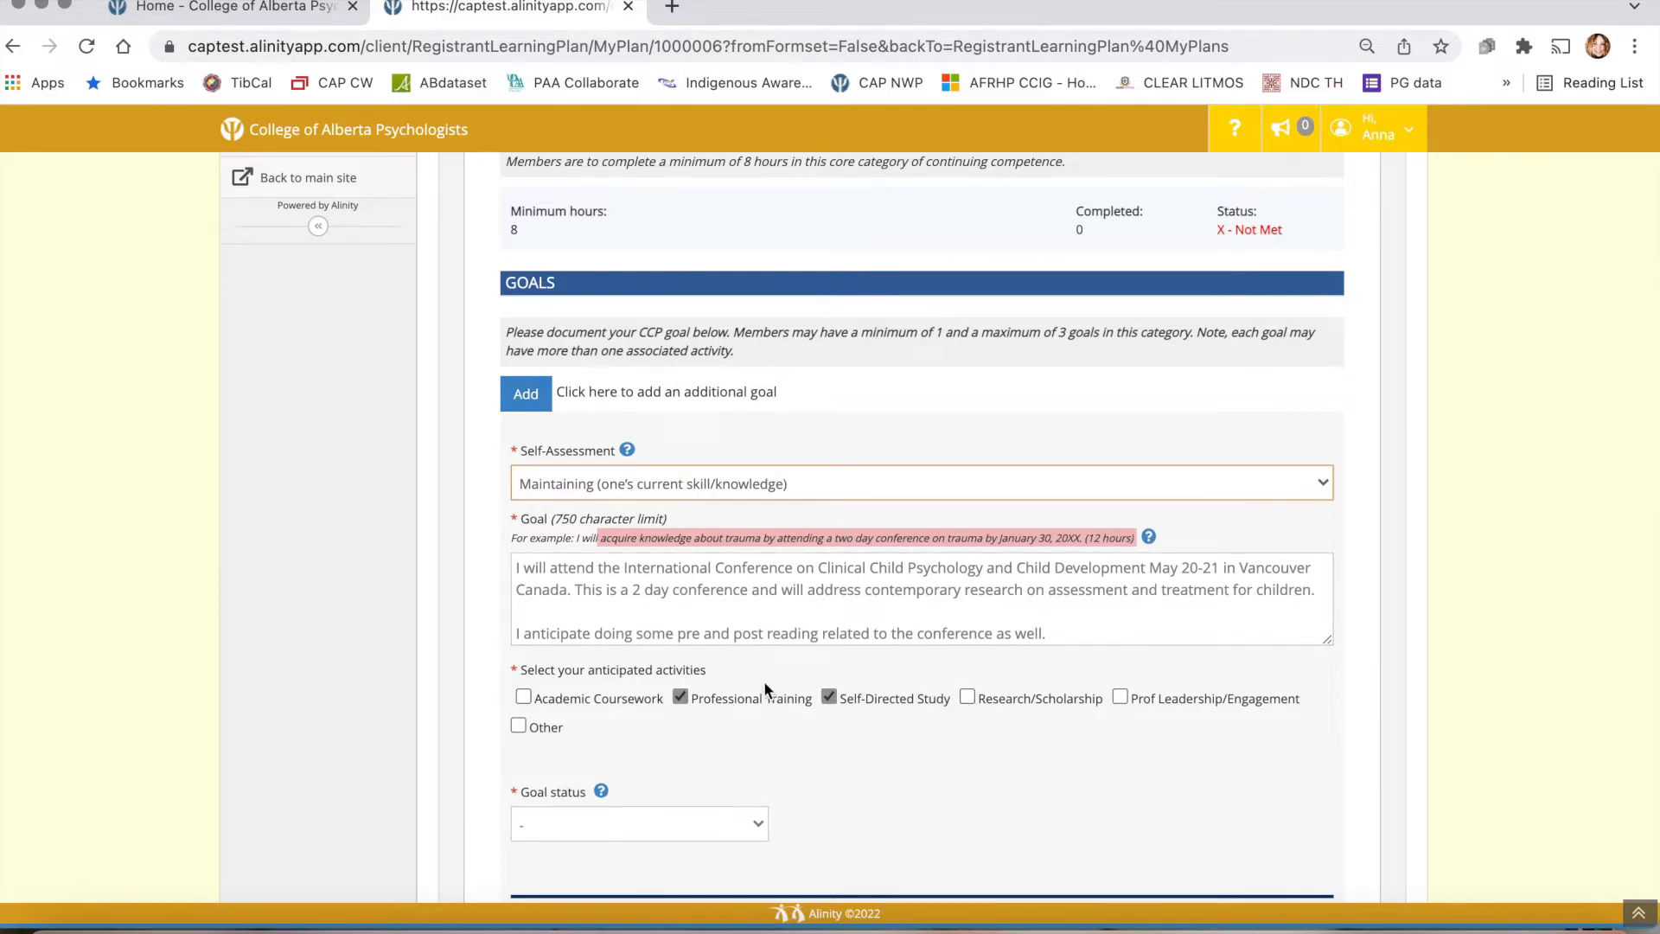
scroll(764, 681, "down", 2)
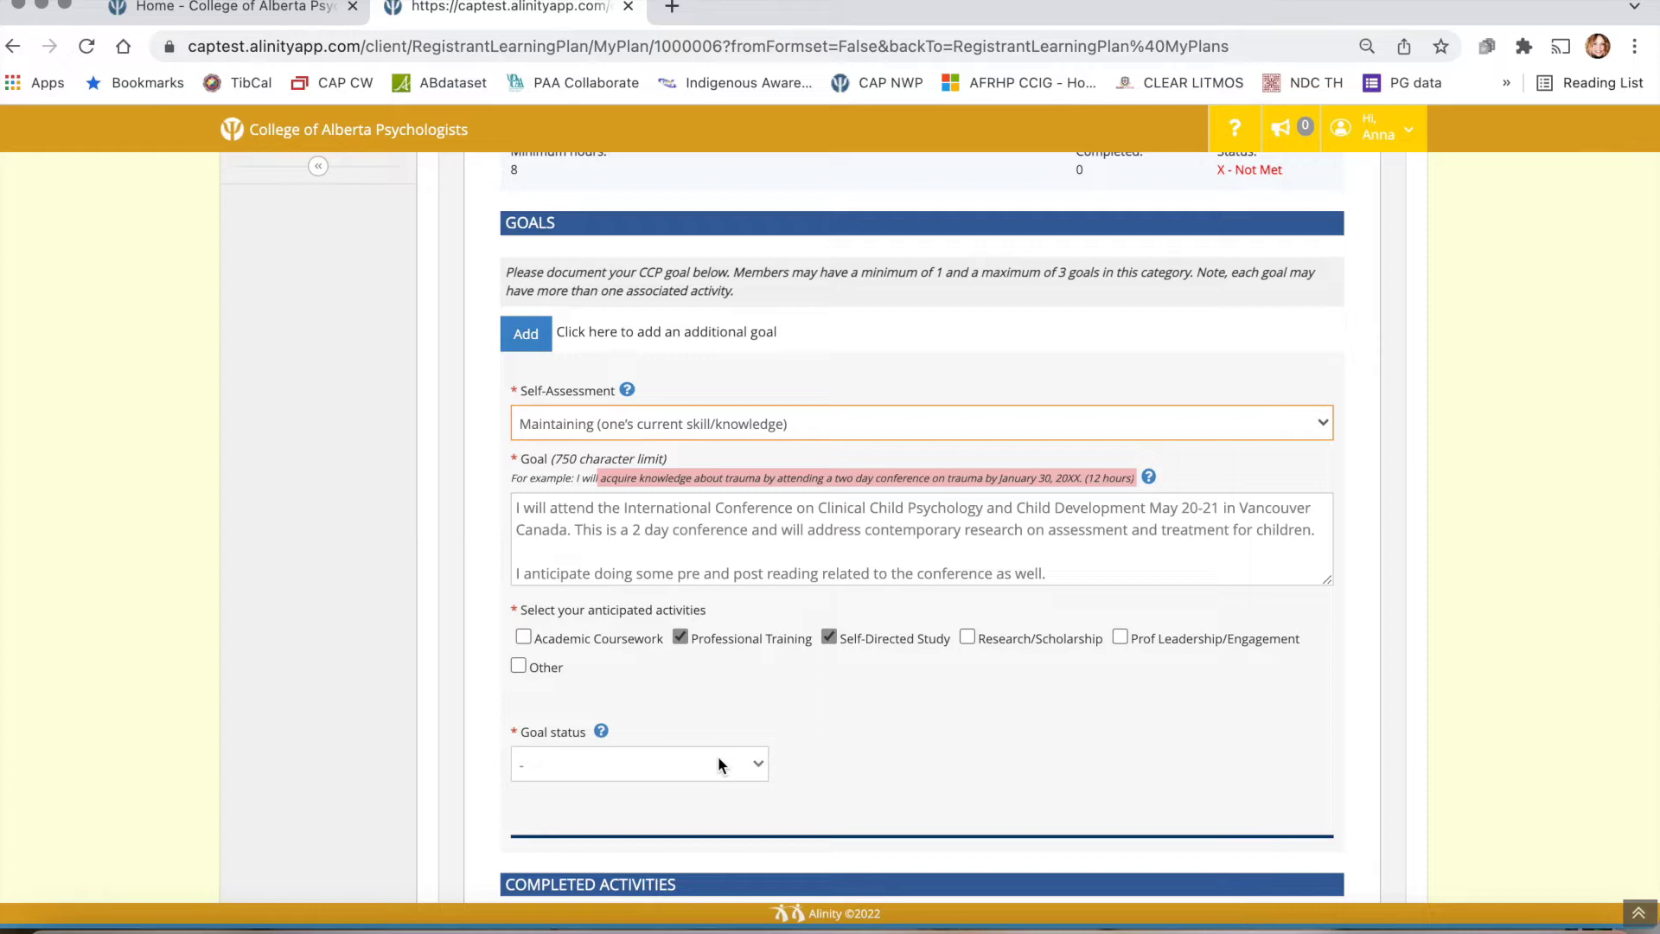
left_click(718, 764)
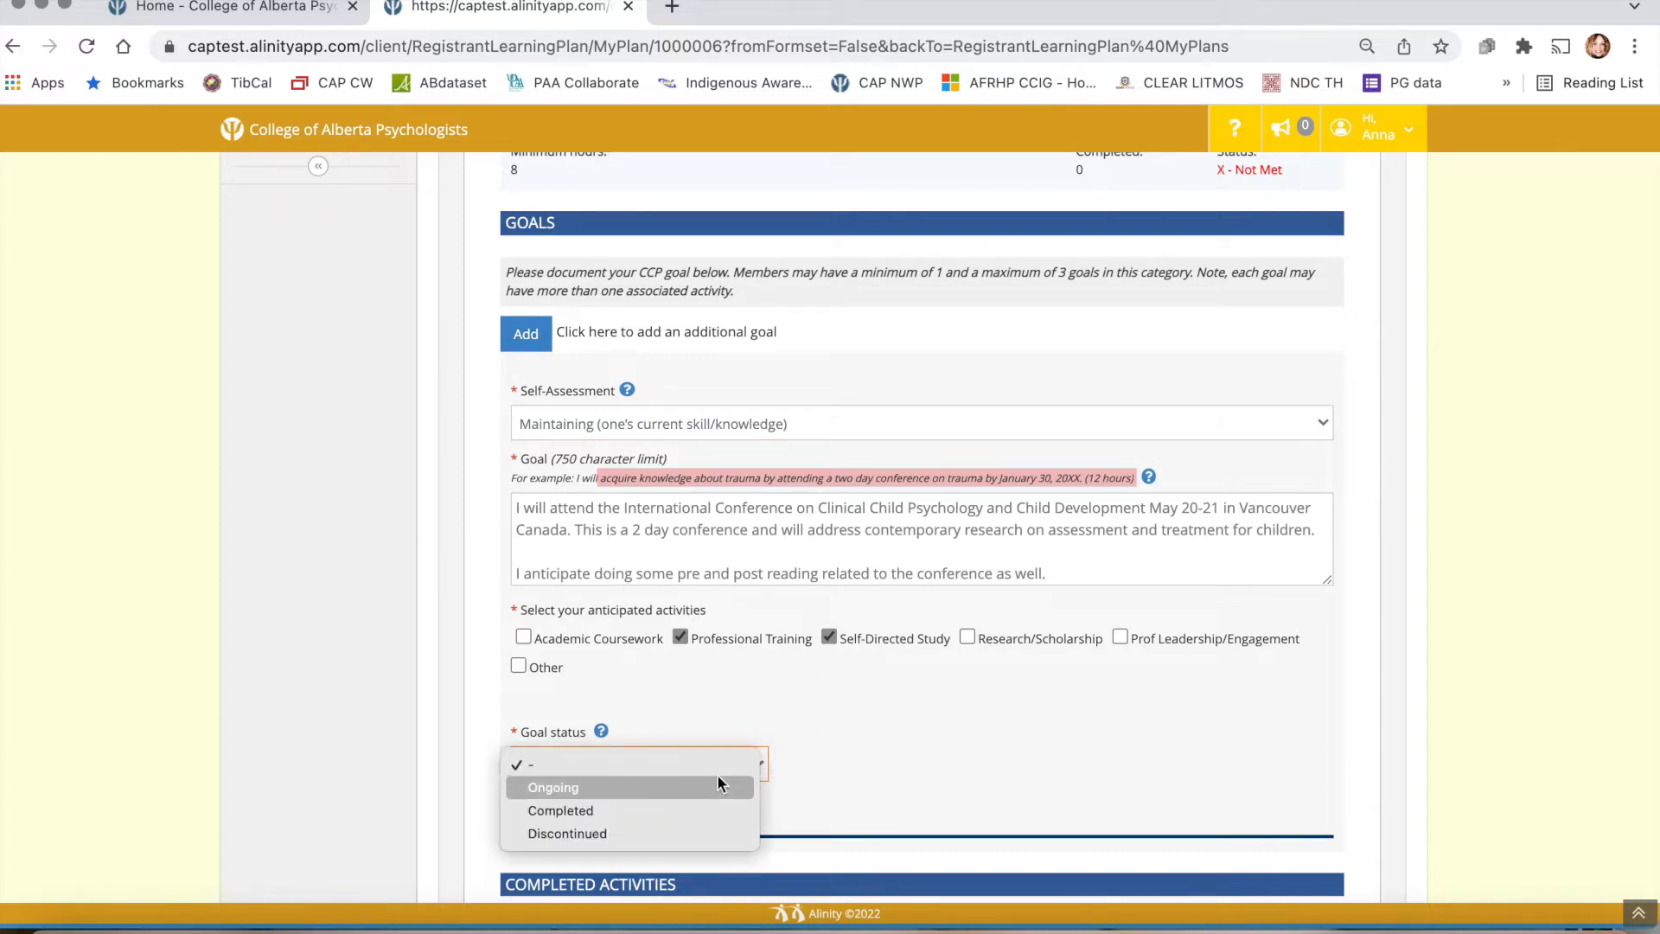
left_click(702, 828)
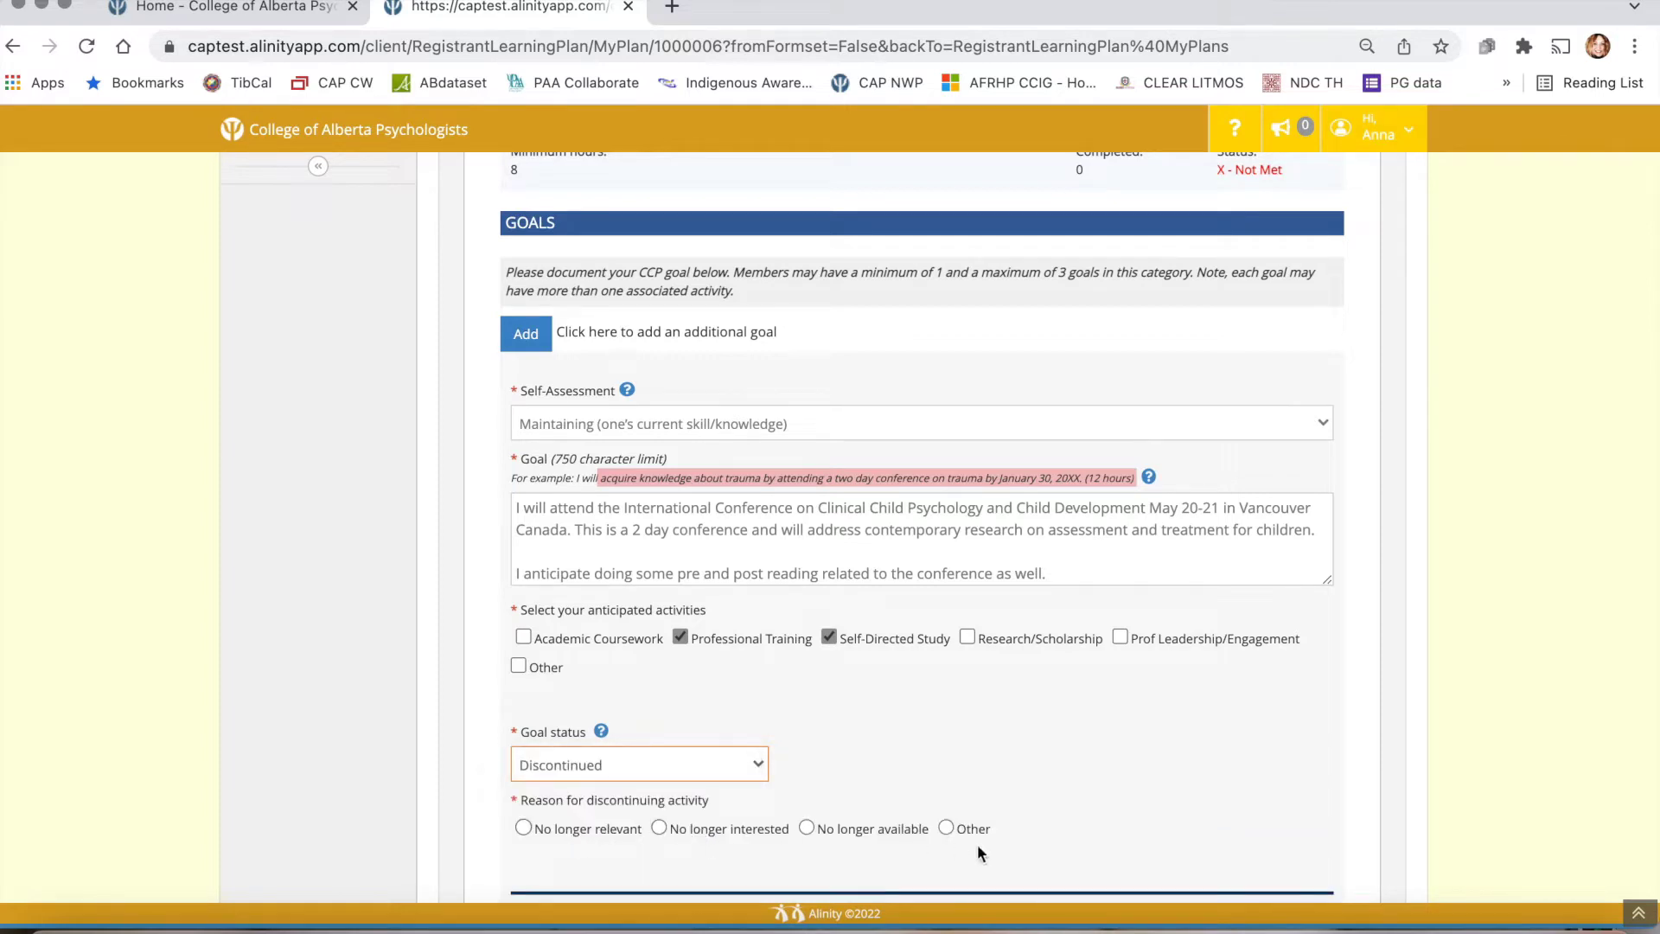
left_click(747, 767)
left_click(711, 695)
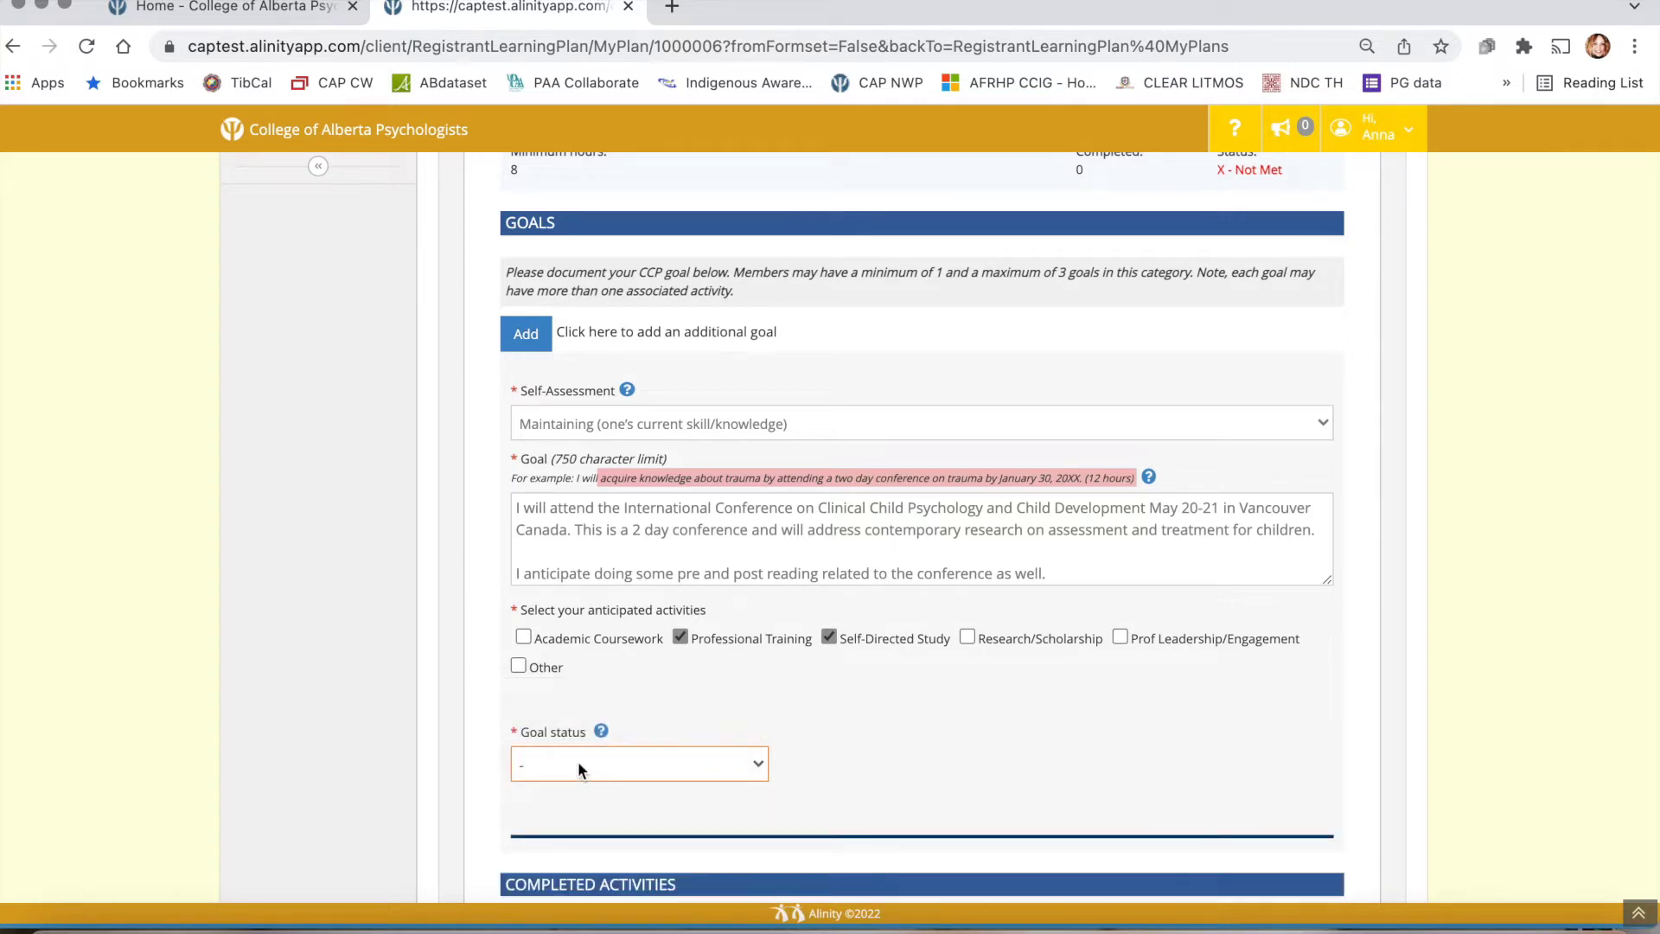
scroll(729, 745, "up", 2)
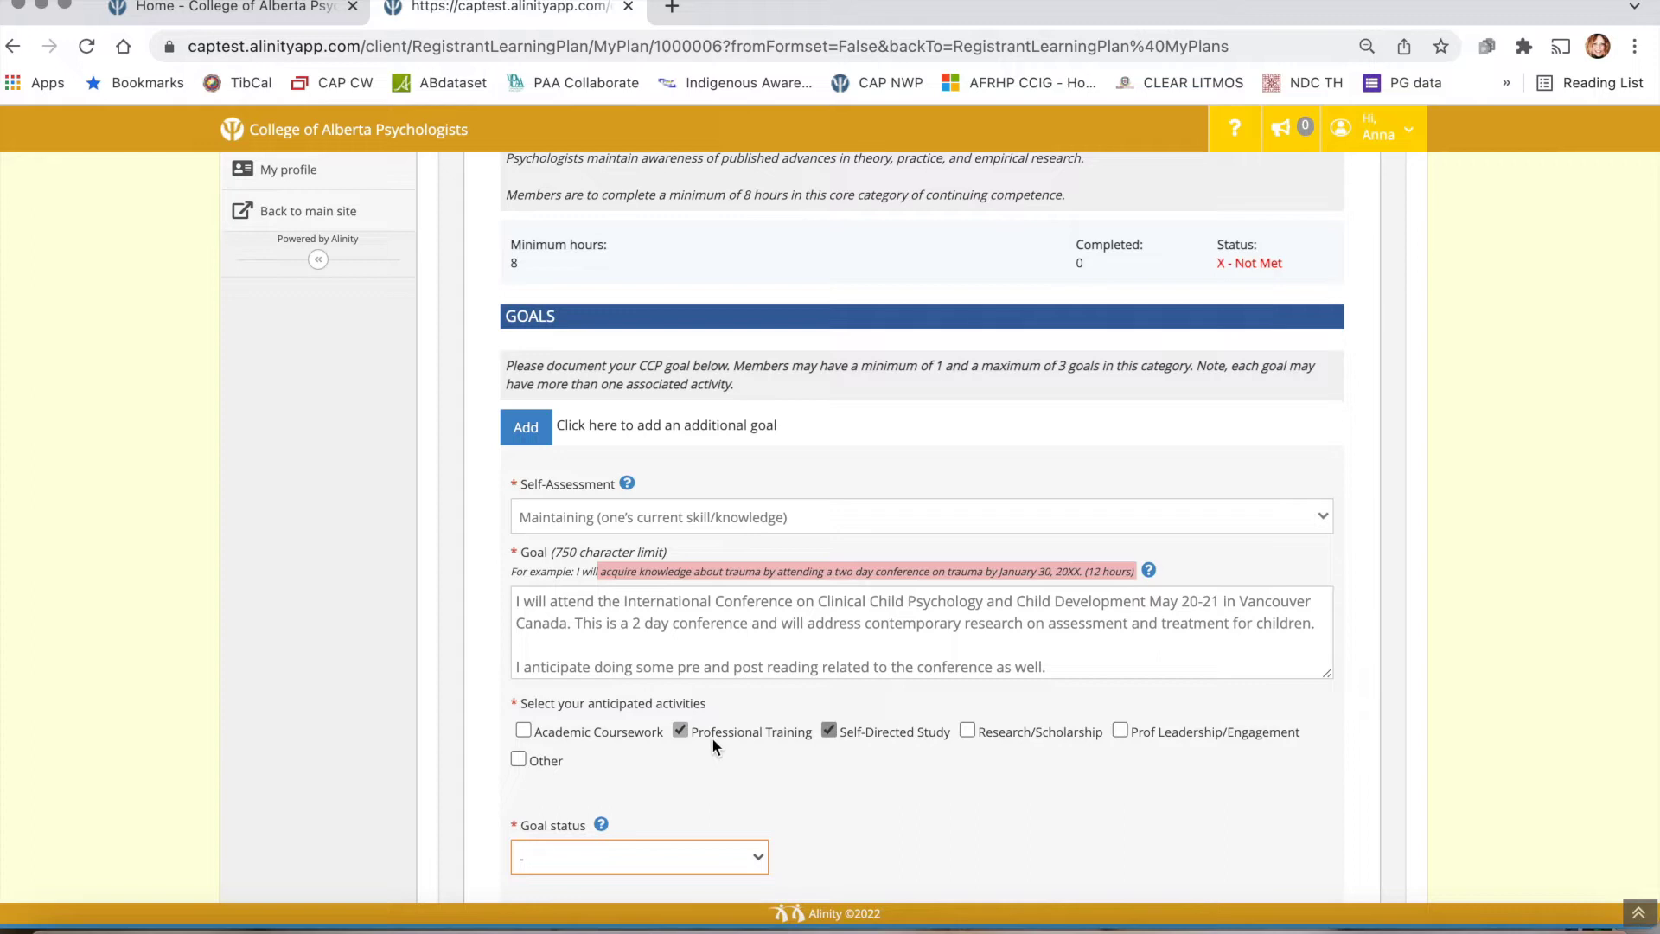
Save the plan with Save for later at the bottom of the form
scroll(713, 742, "down", 1)
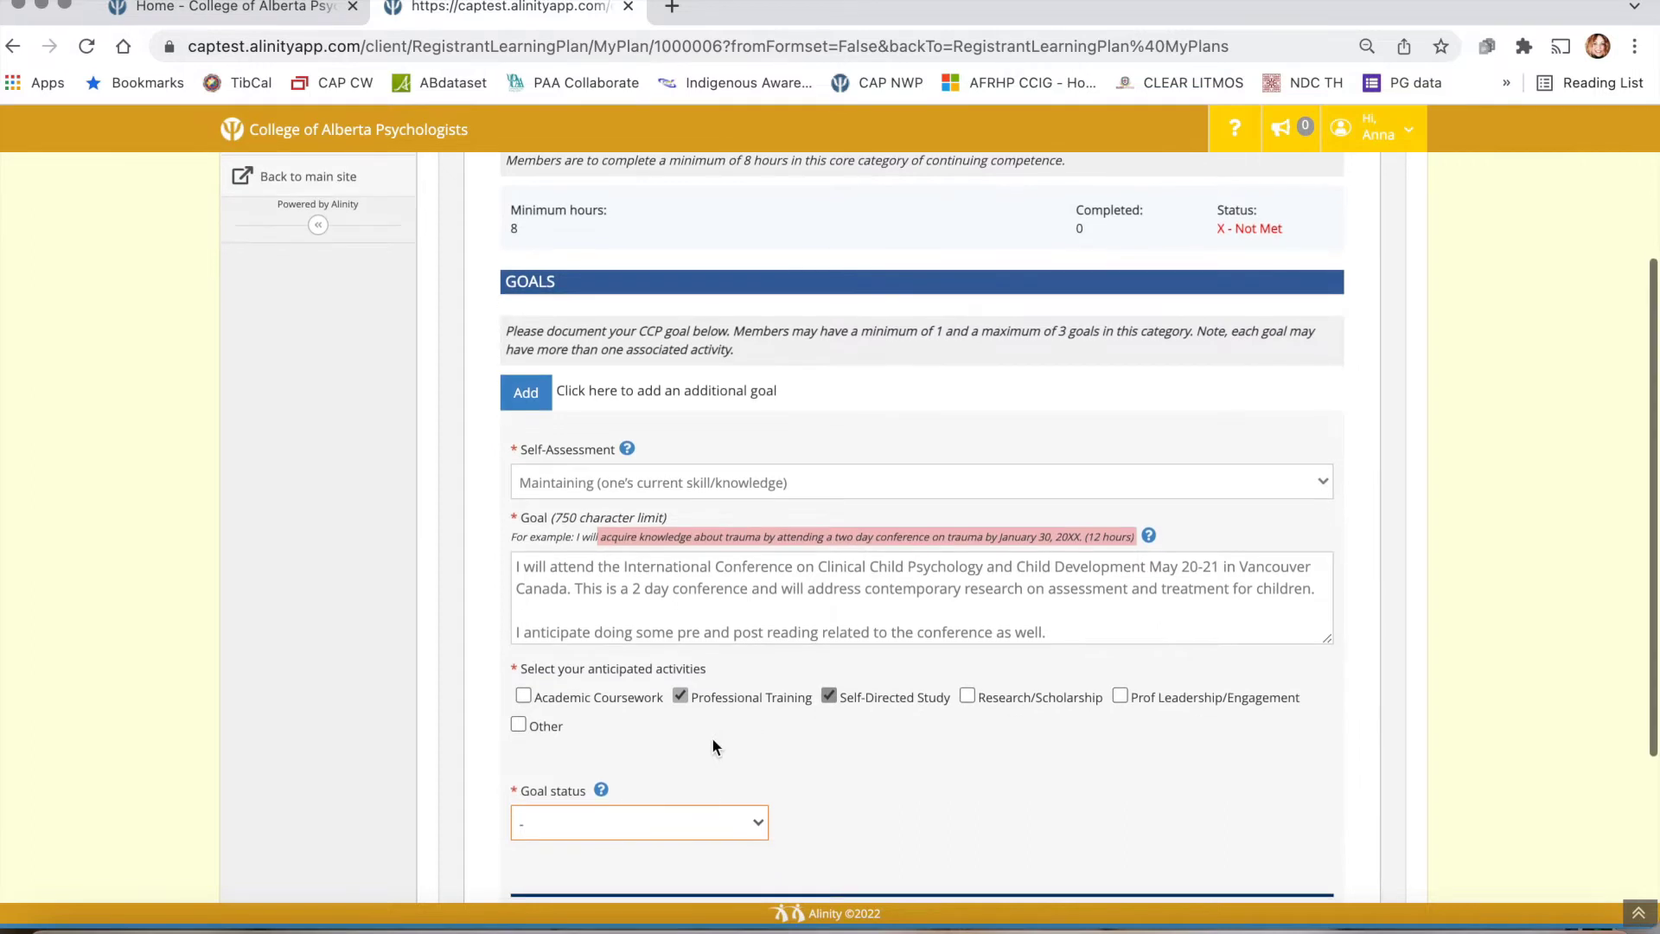
scroll(790, 593, "up", 1)
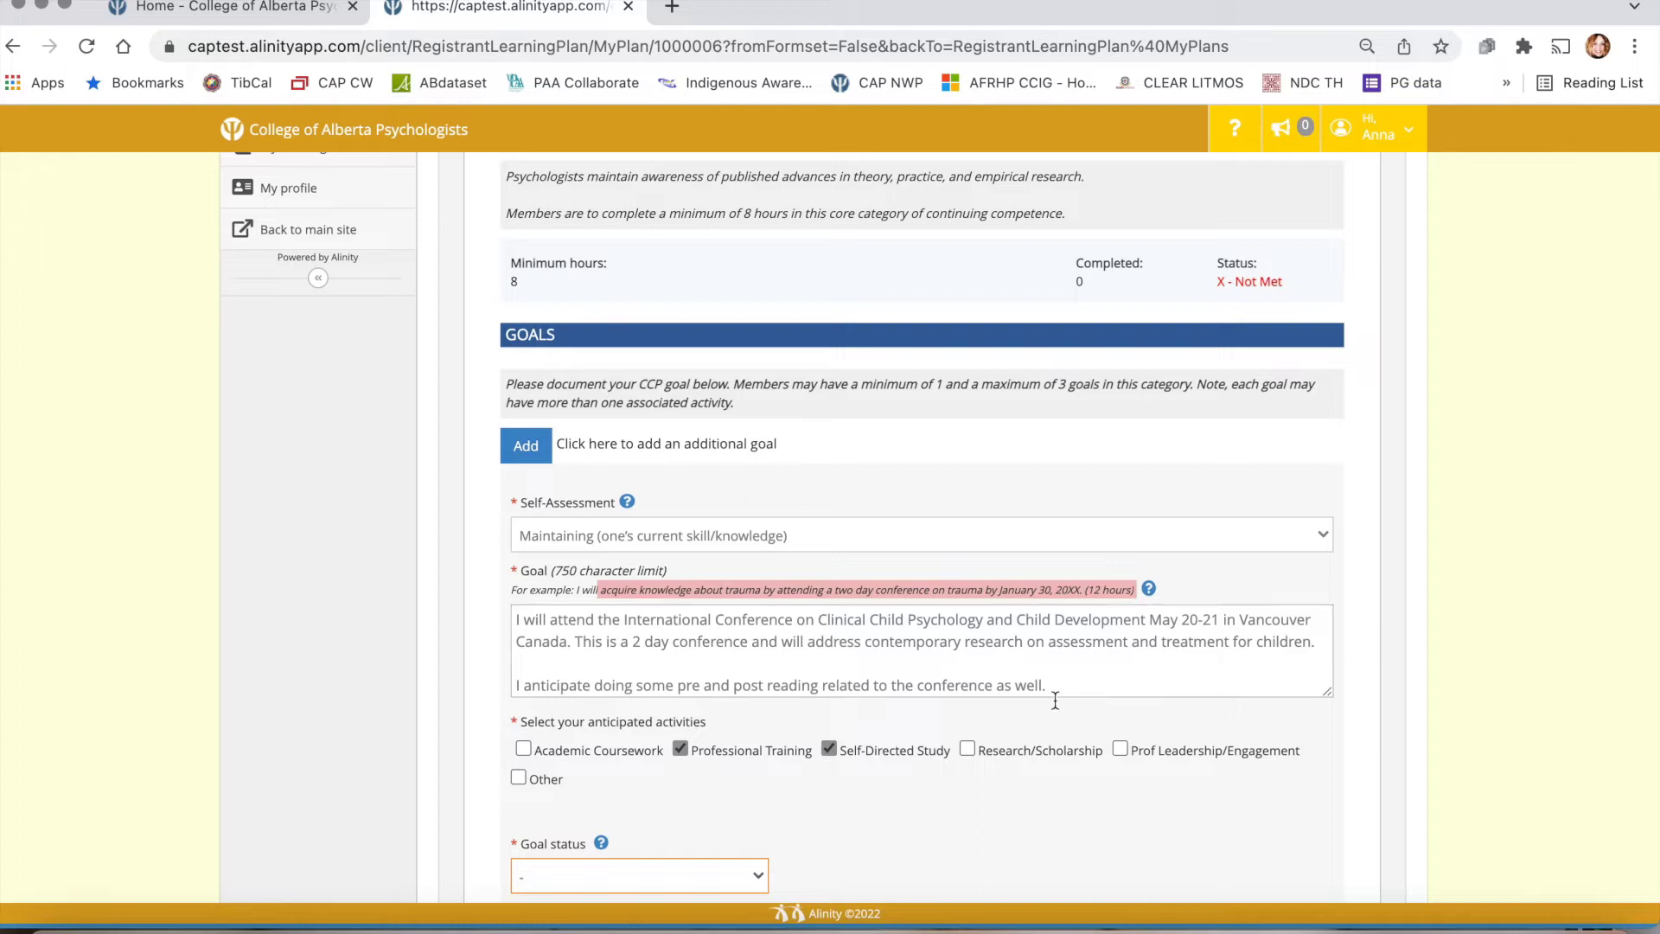
scroll(1135, 768, "down", 1)
scroll(1134, 761, "down", 4)
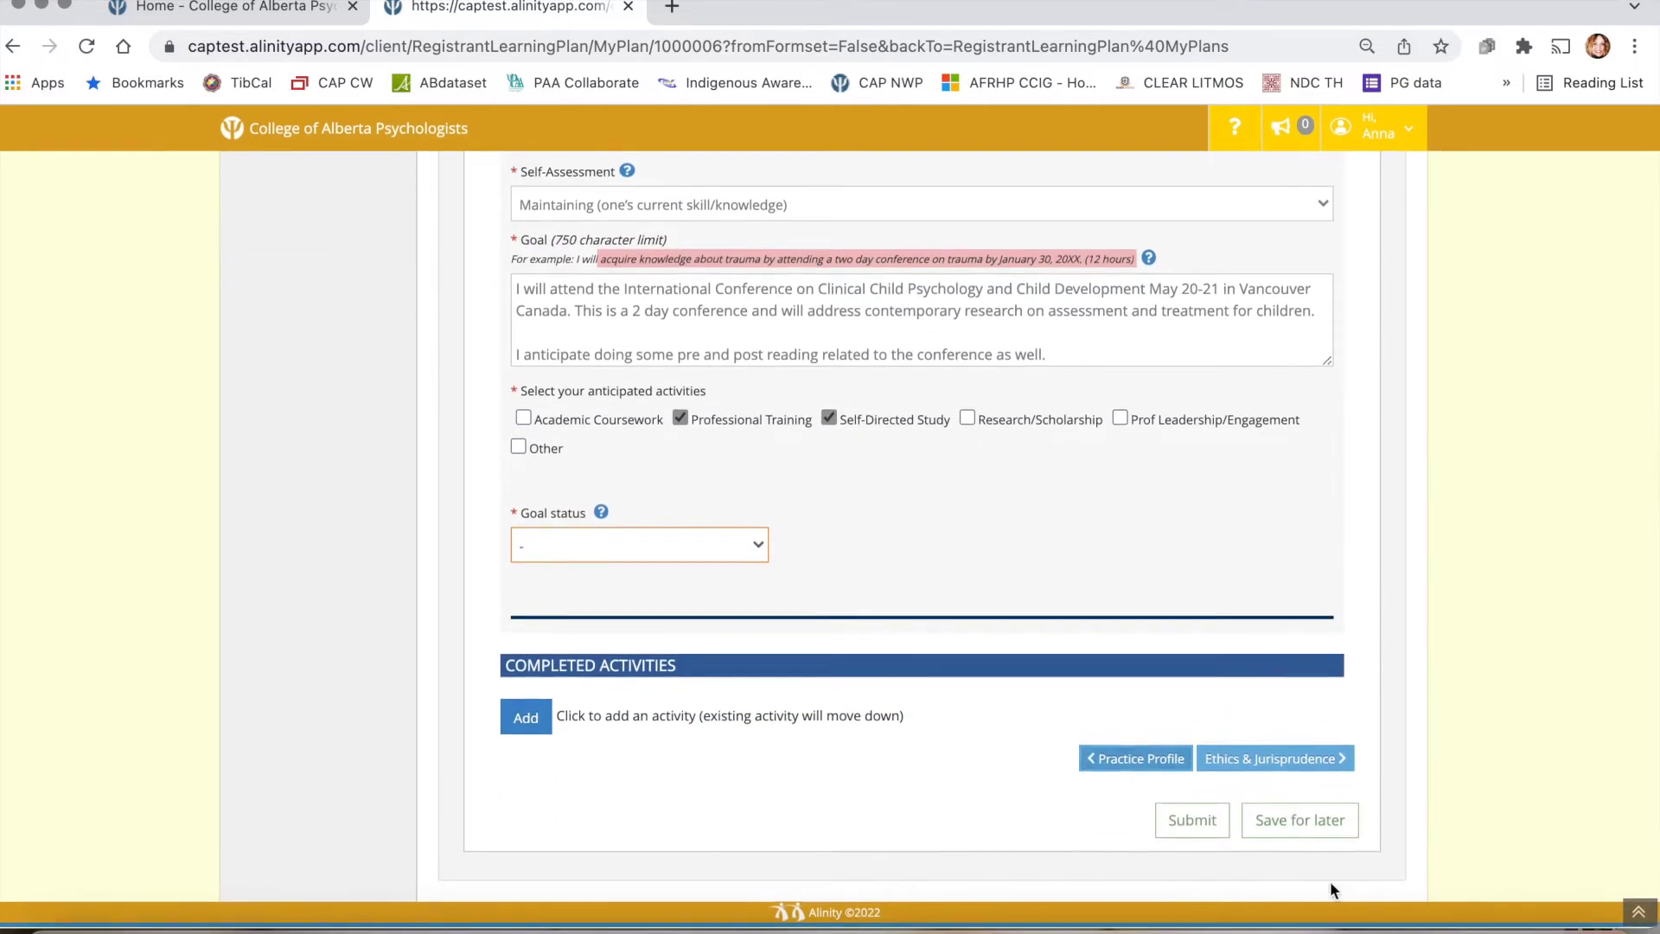
left_click(1308, 828)
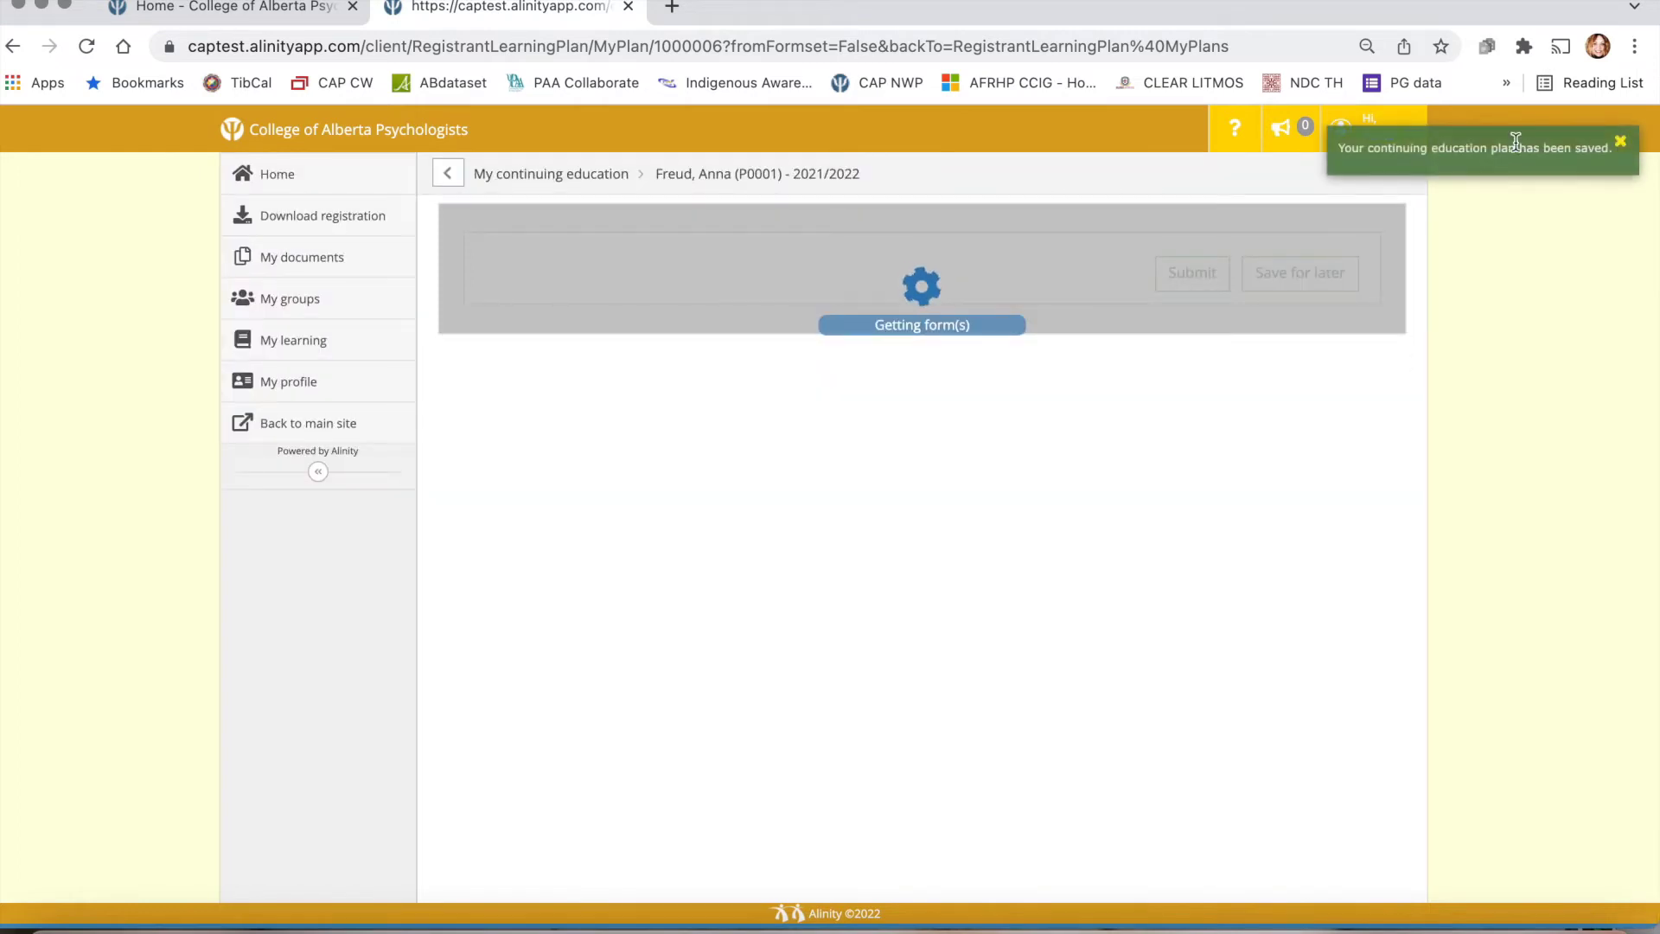
Return to the Professional Knowledge & Practice quadrant to confirm the saved plan
left_click(767, 265)
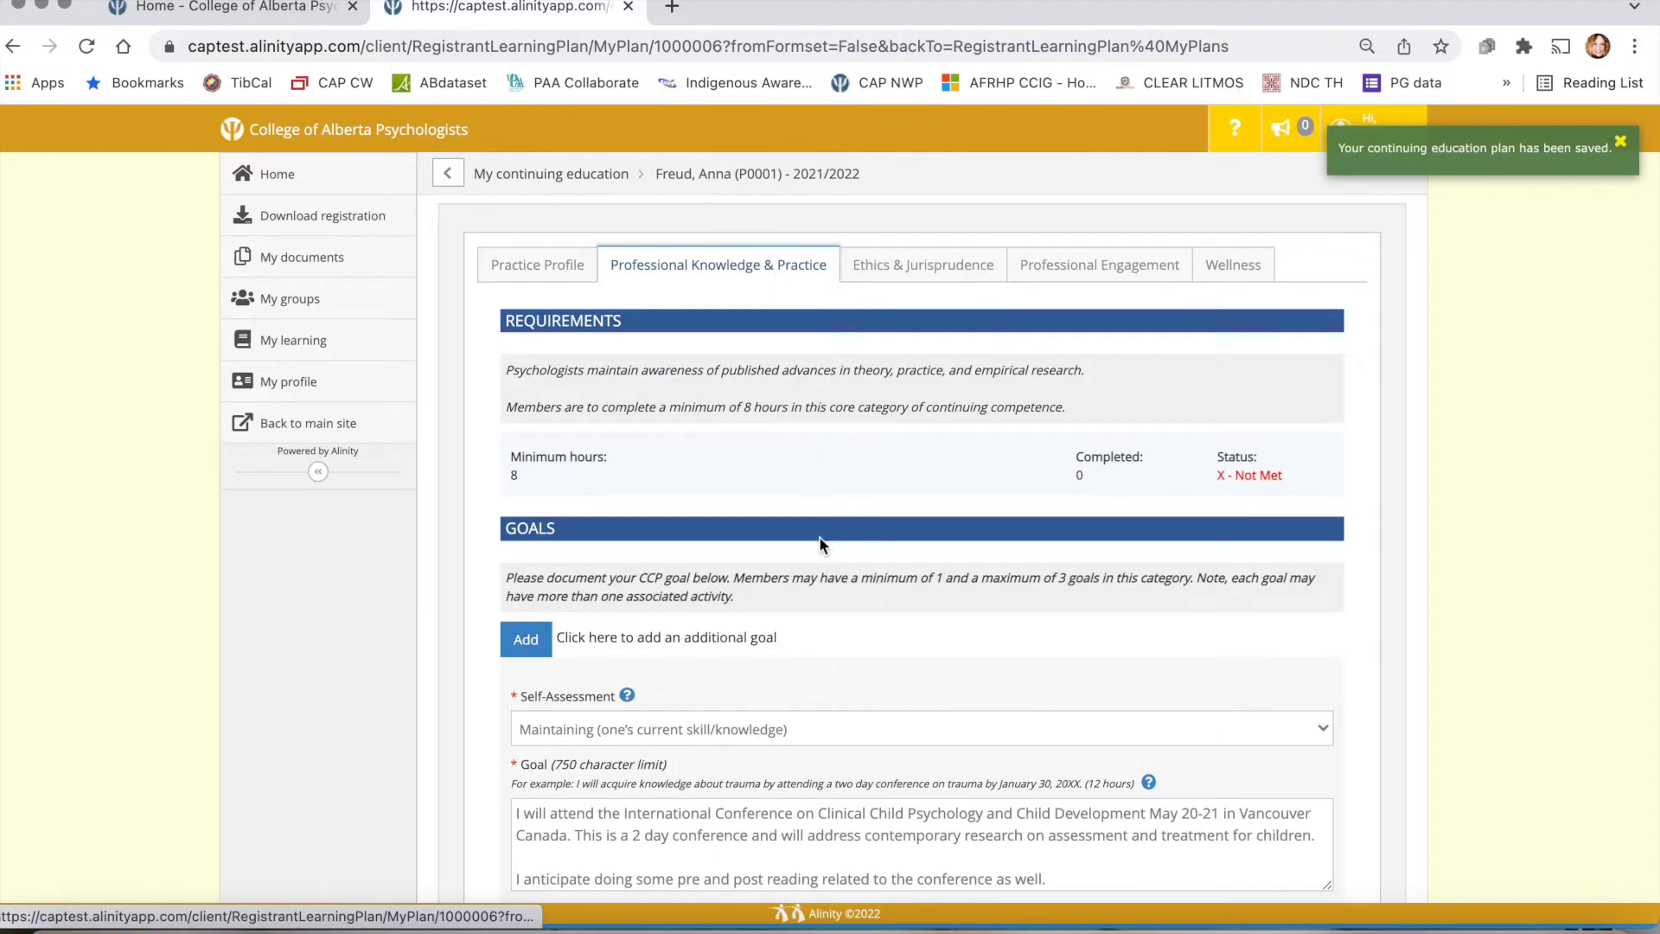
scroll(820, 538, "down", 2)
scroll(820, 540, "down", 2)
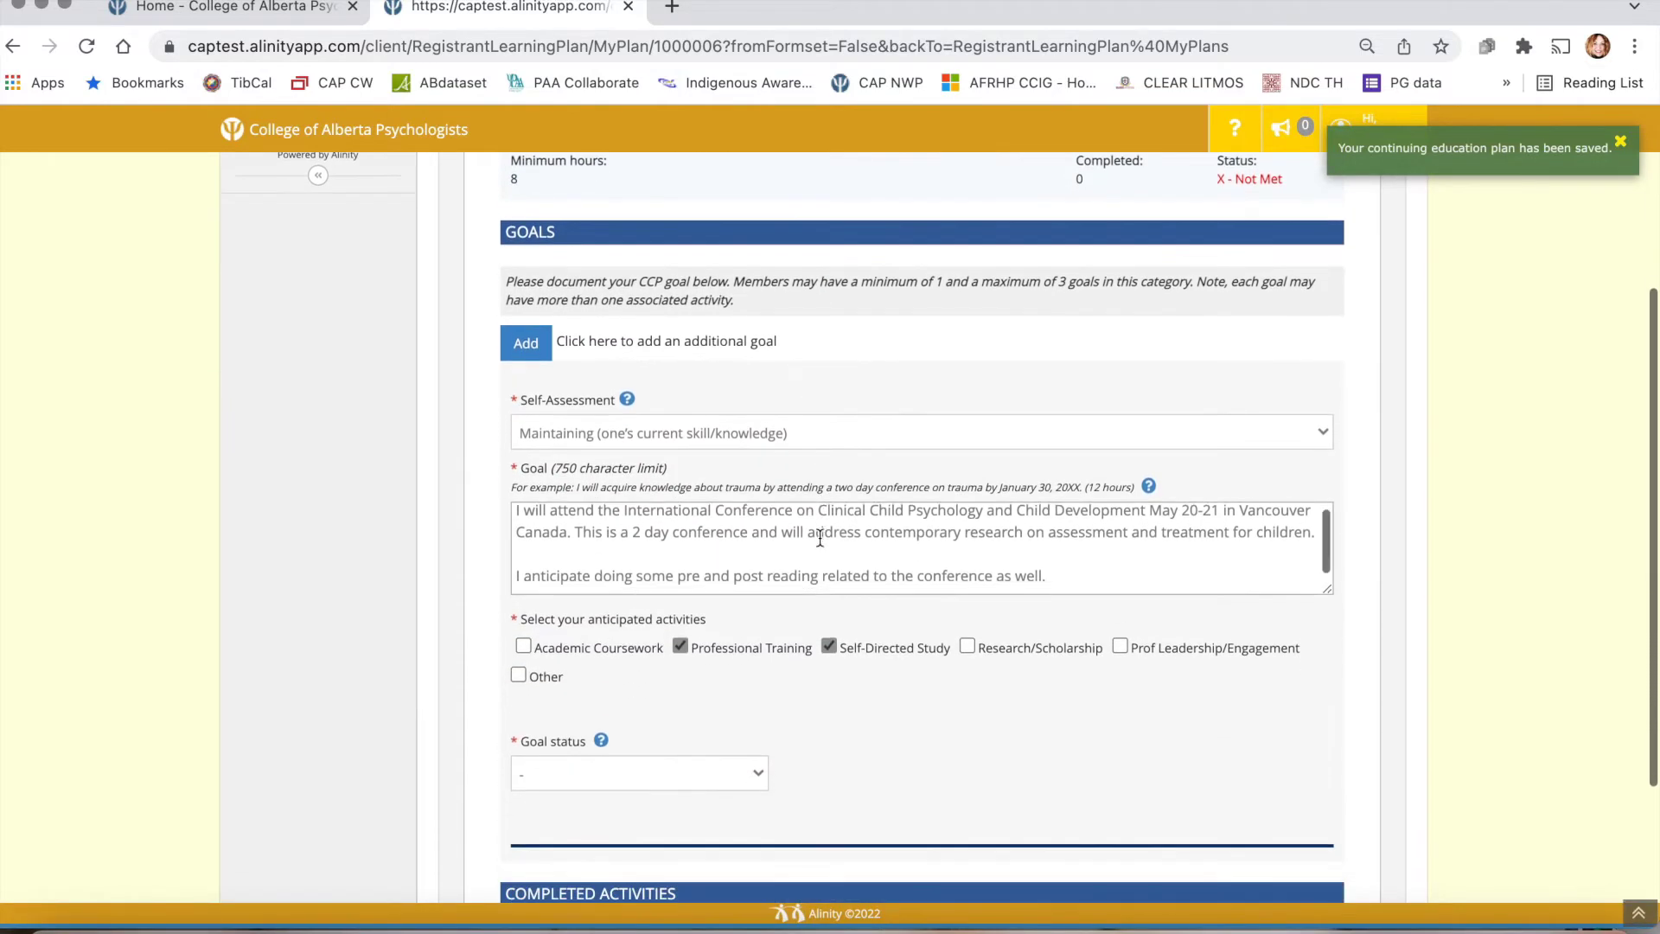
scroll(829, 389, "up", 5)
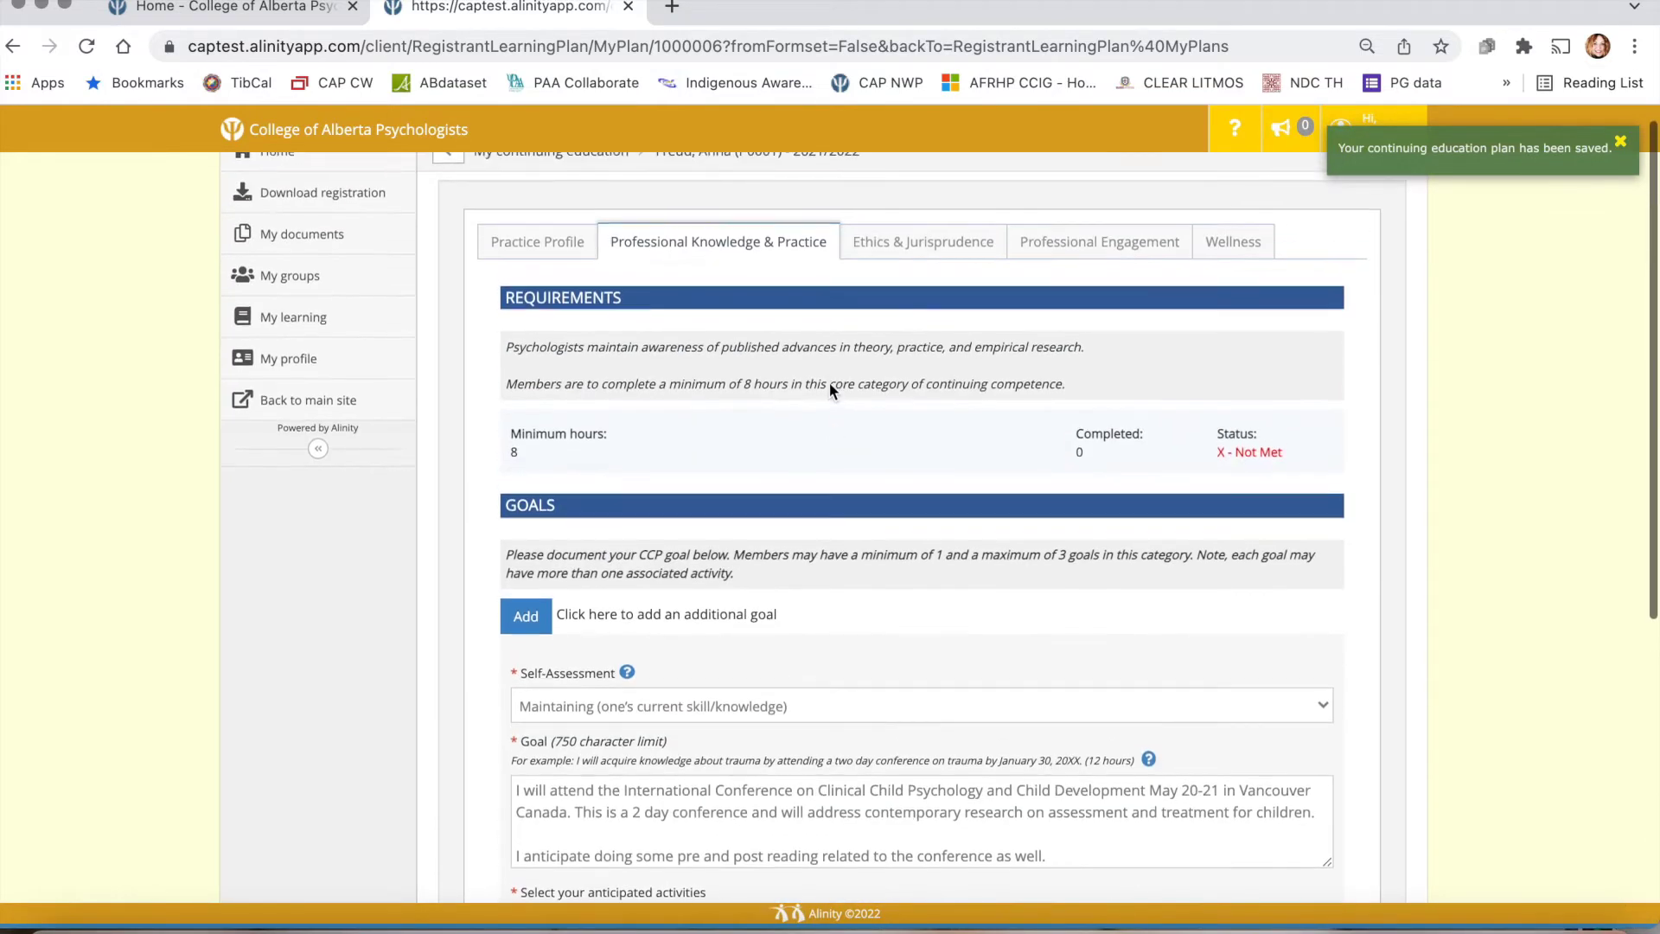
left_click(930, 255)
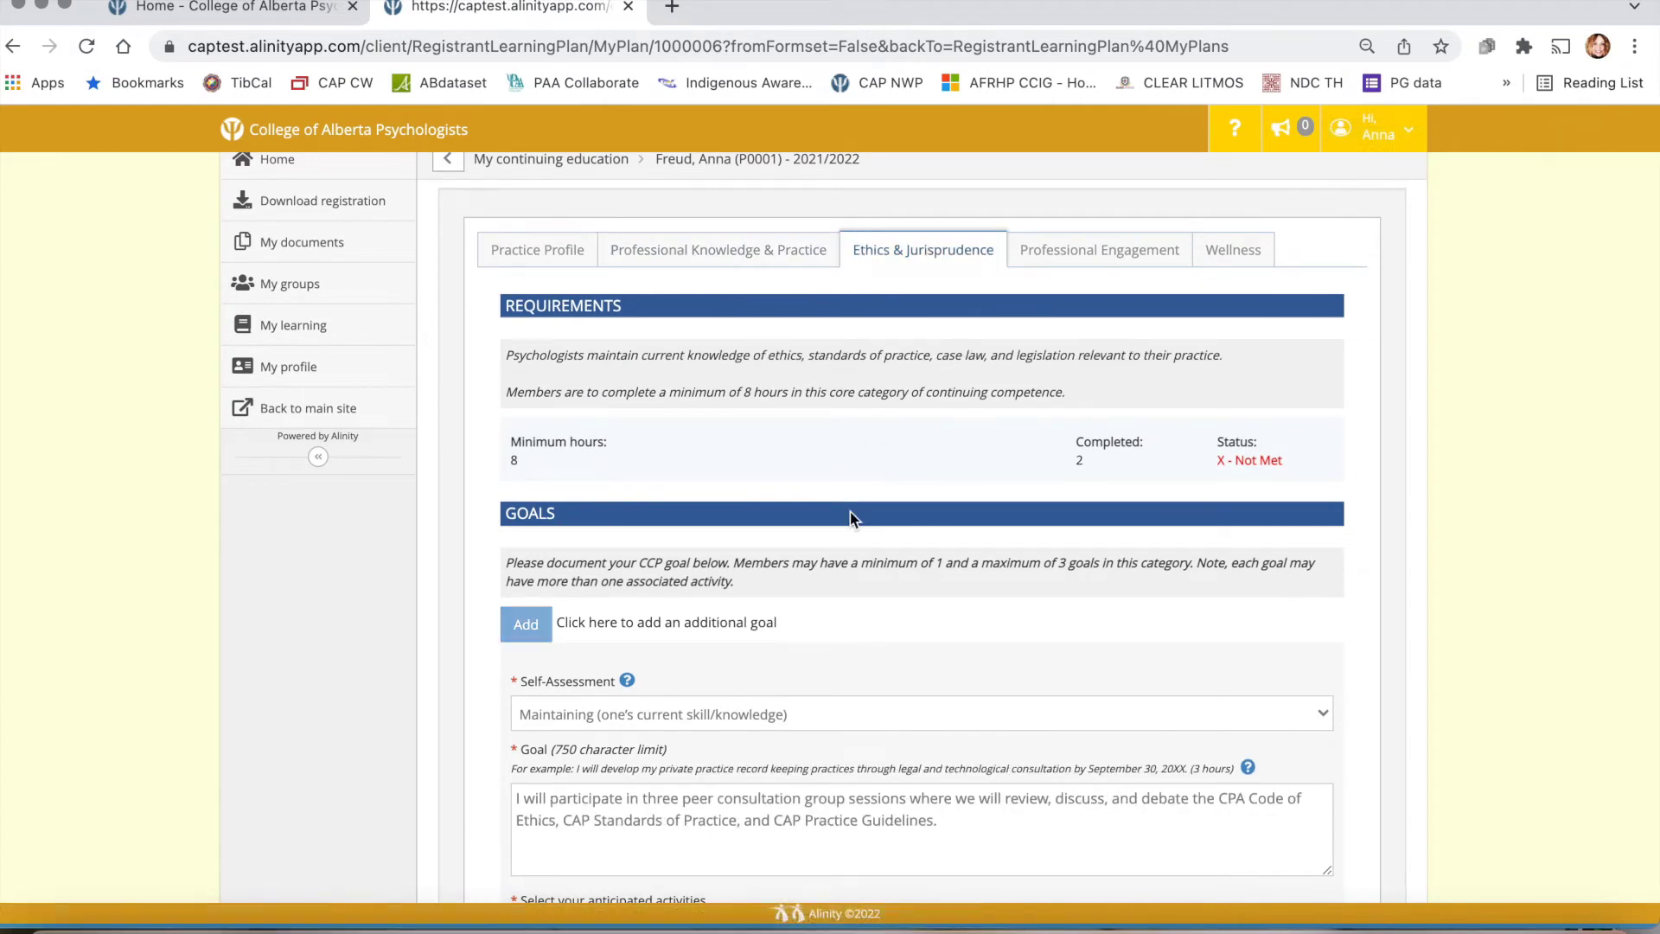
scroll(849, 512, "down", 3)
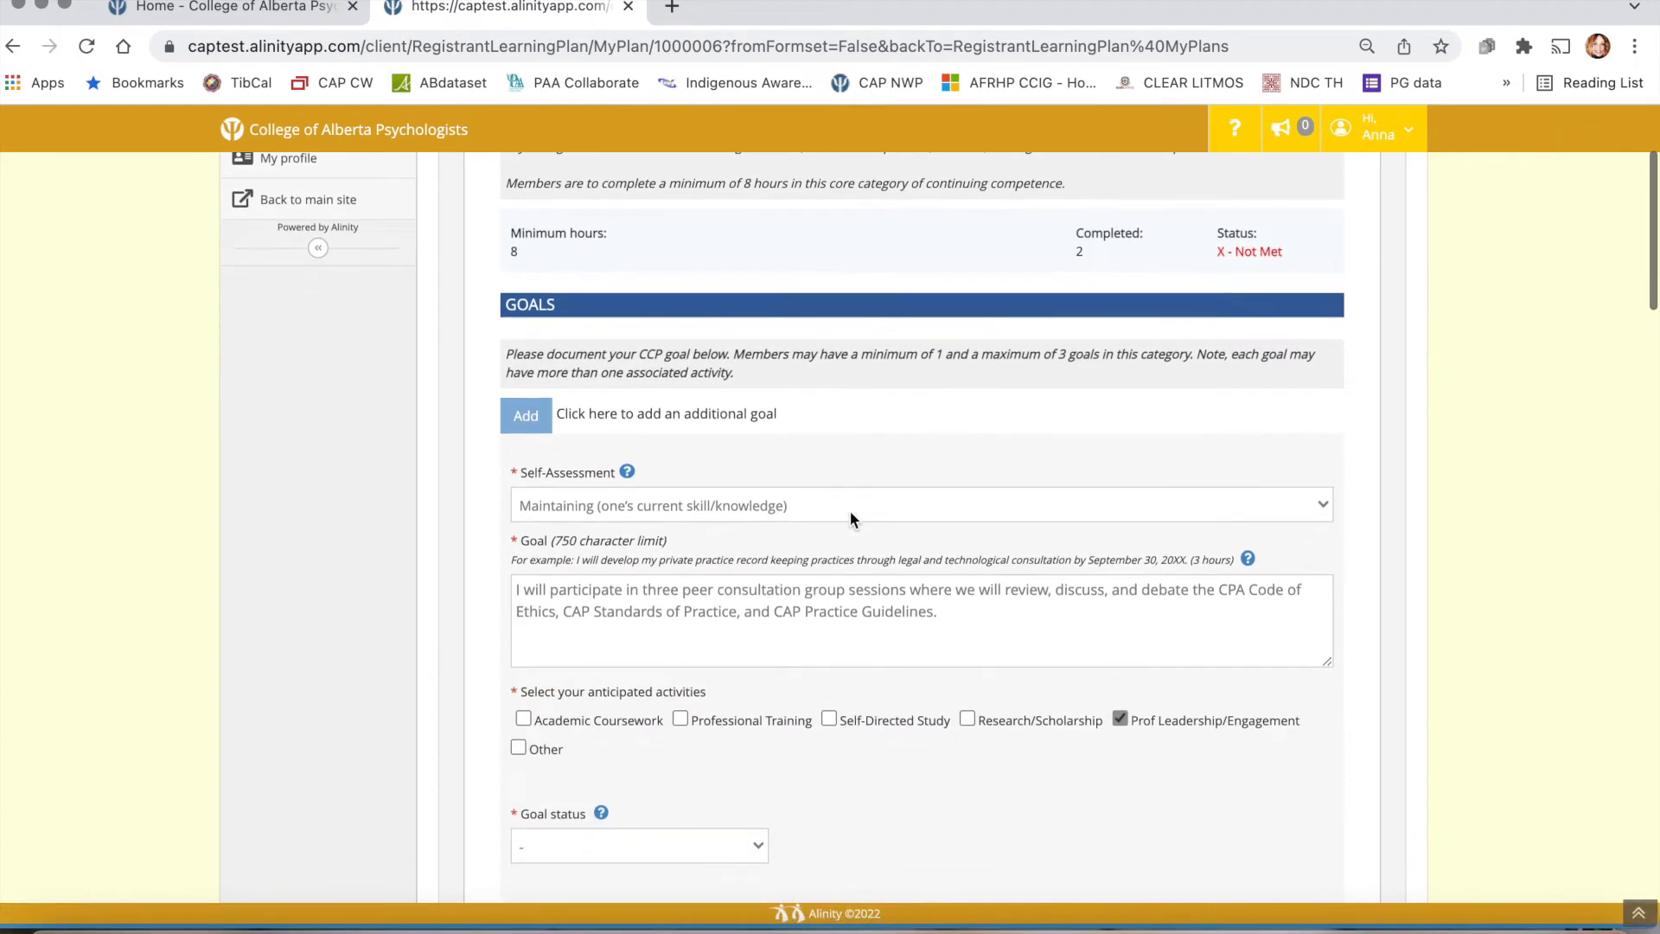
scroll(849, 511, "up", 2)
scroll(850, 511, "down", 3)
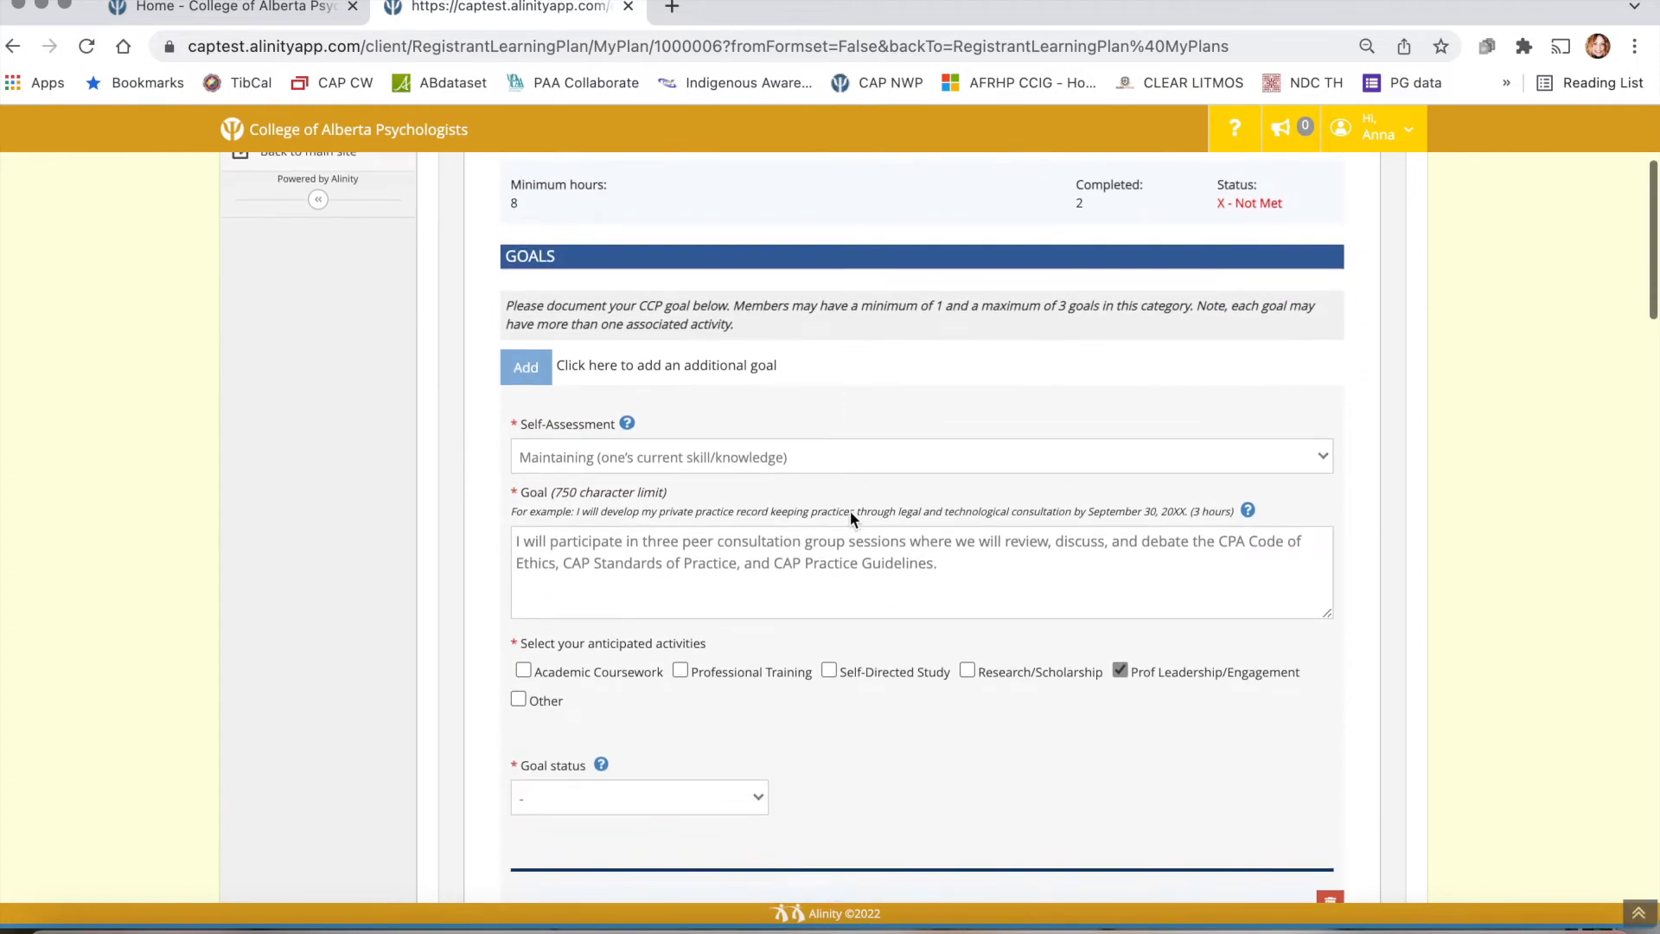
scroll(849, 511, "down", 2)
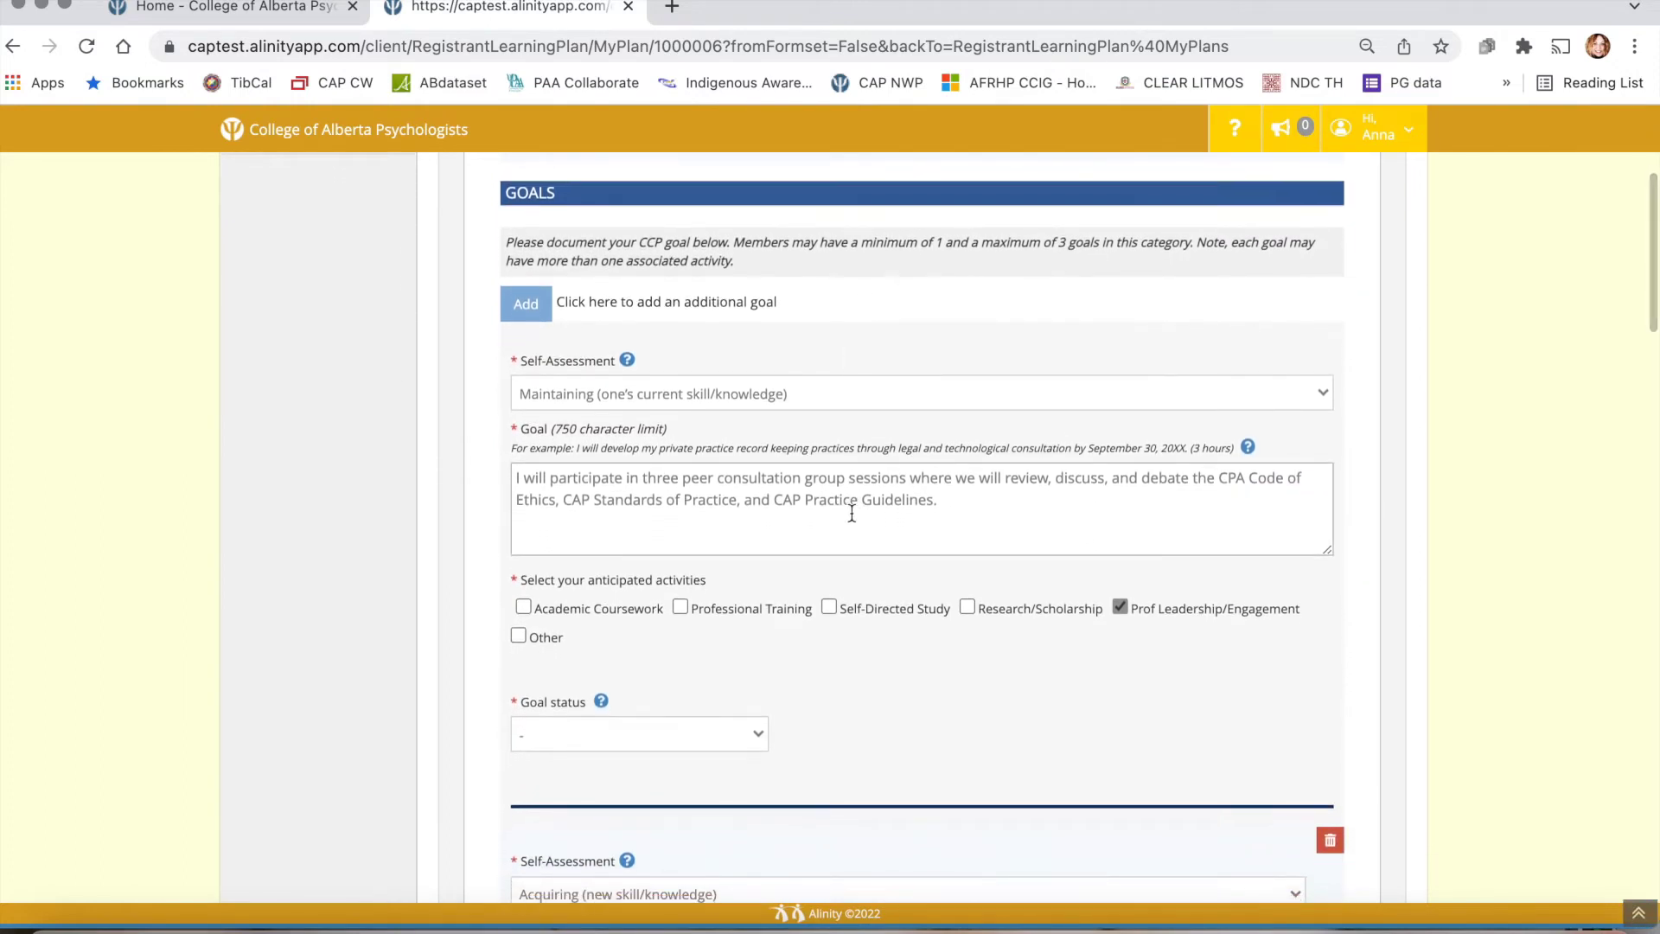
scroll(852, 513, "up", 1)
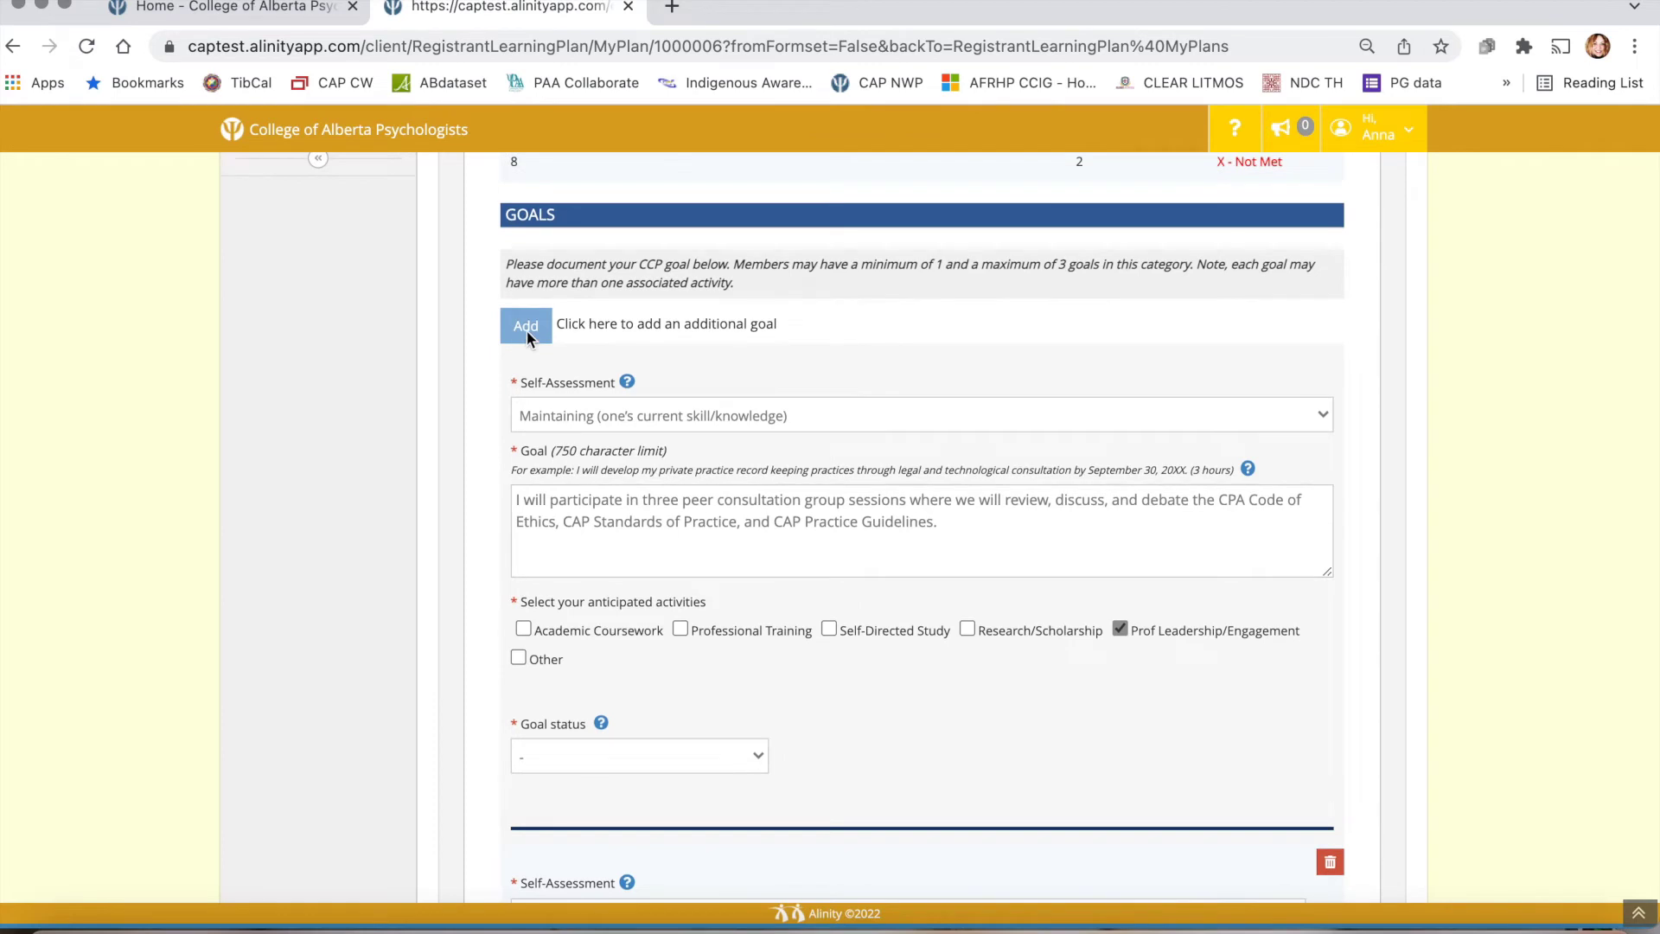
scroll(709, 680, "down", 5)
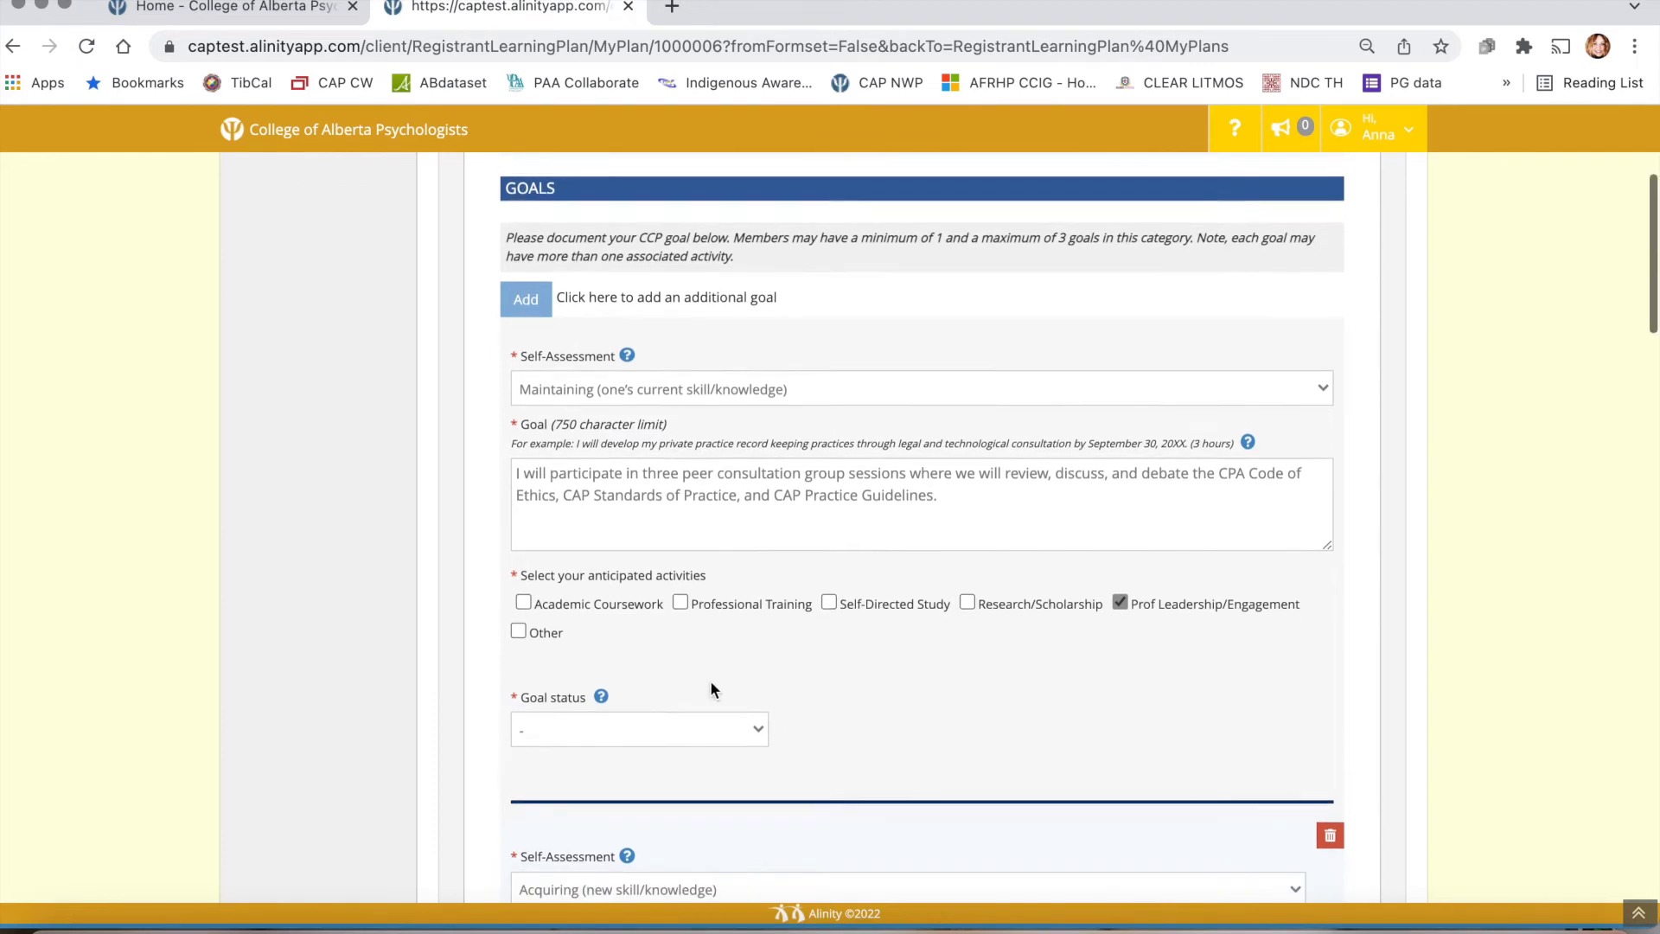
scroll(709, 680, "down", 5)
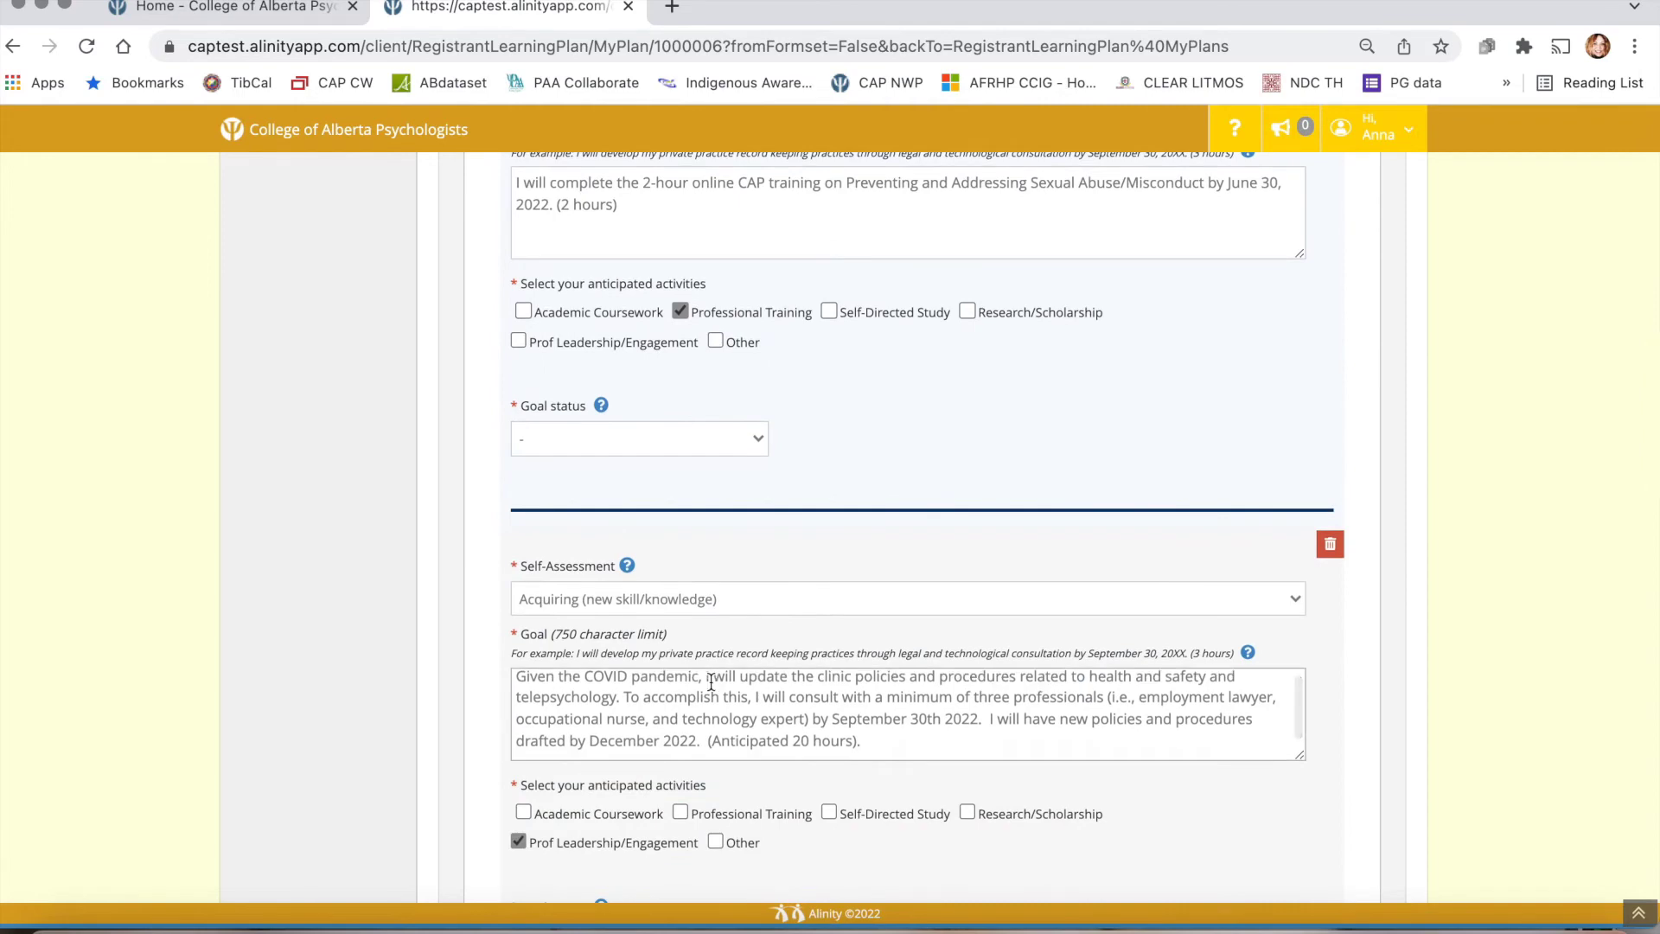
scroll(811, 472, "up", 6)
scroll(813, 481, "up", 4)
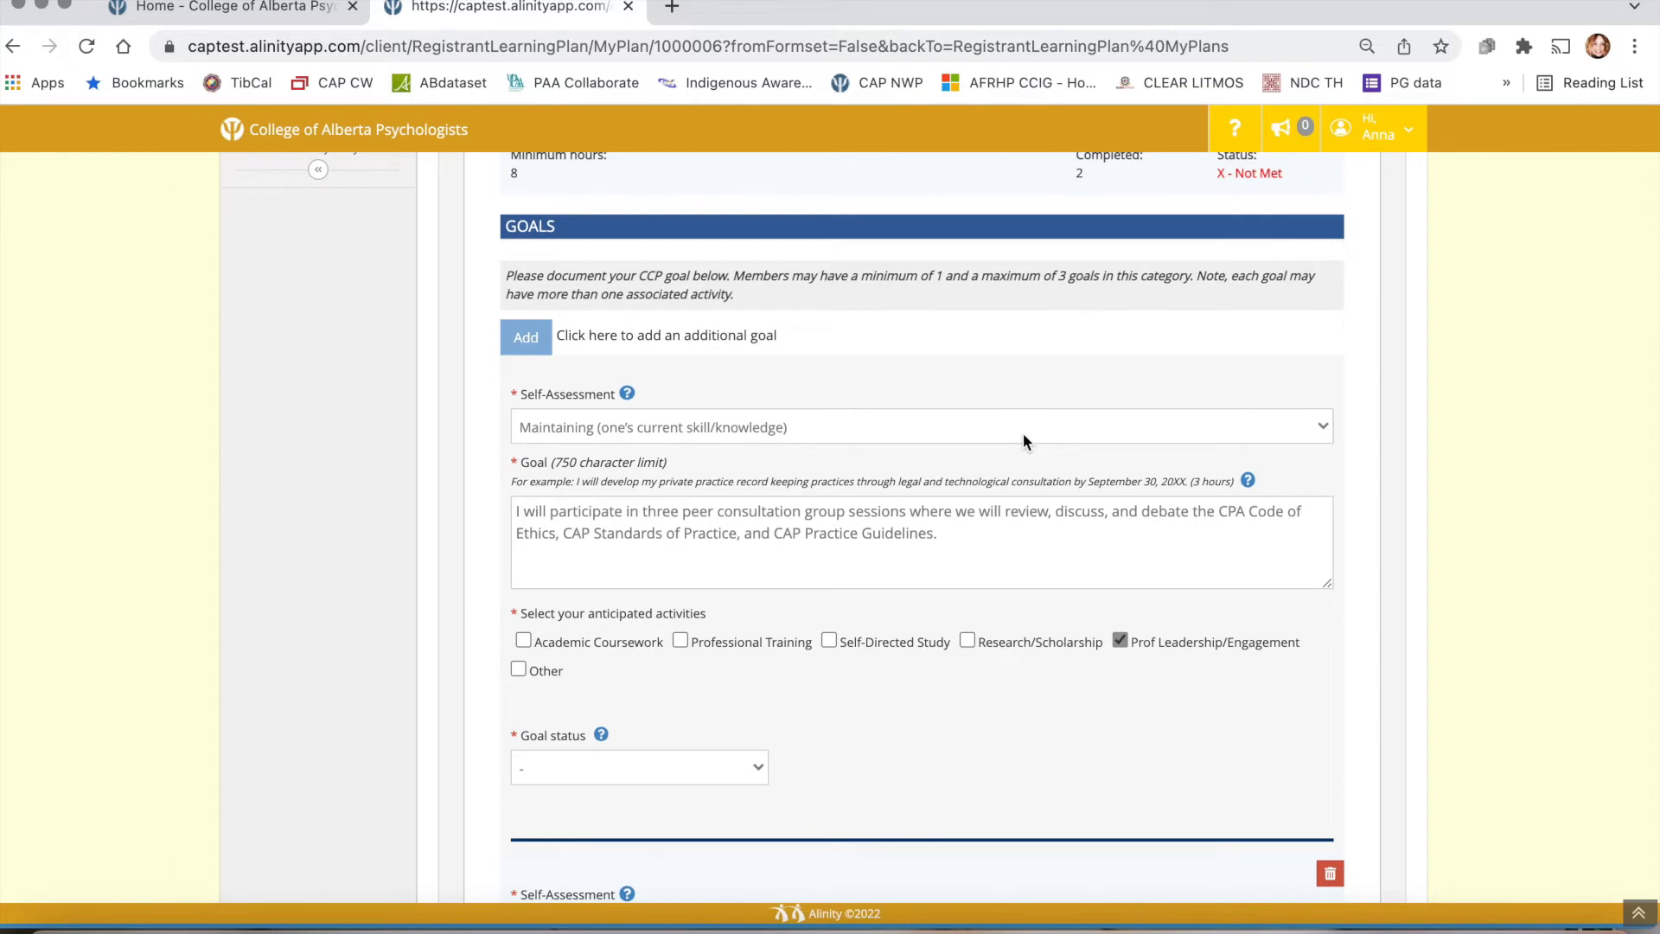
scroll(1024, 432, "up", 5)
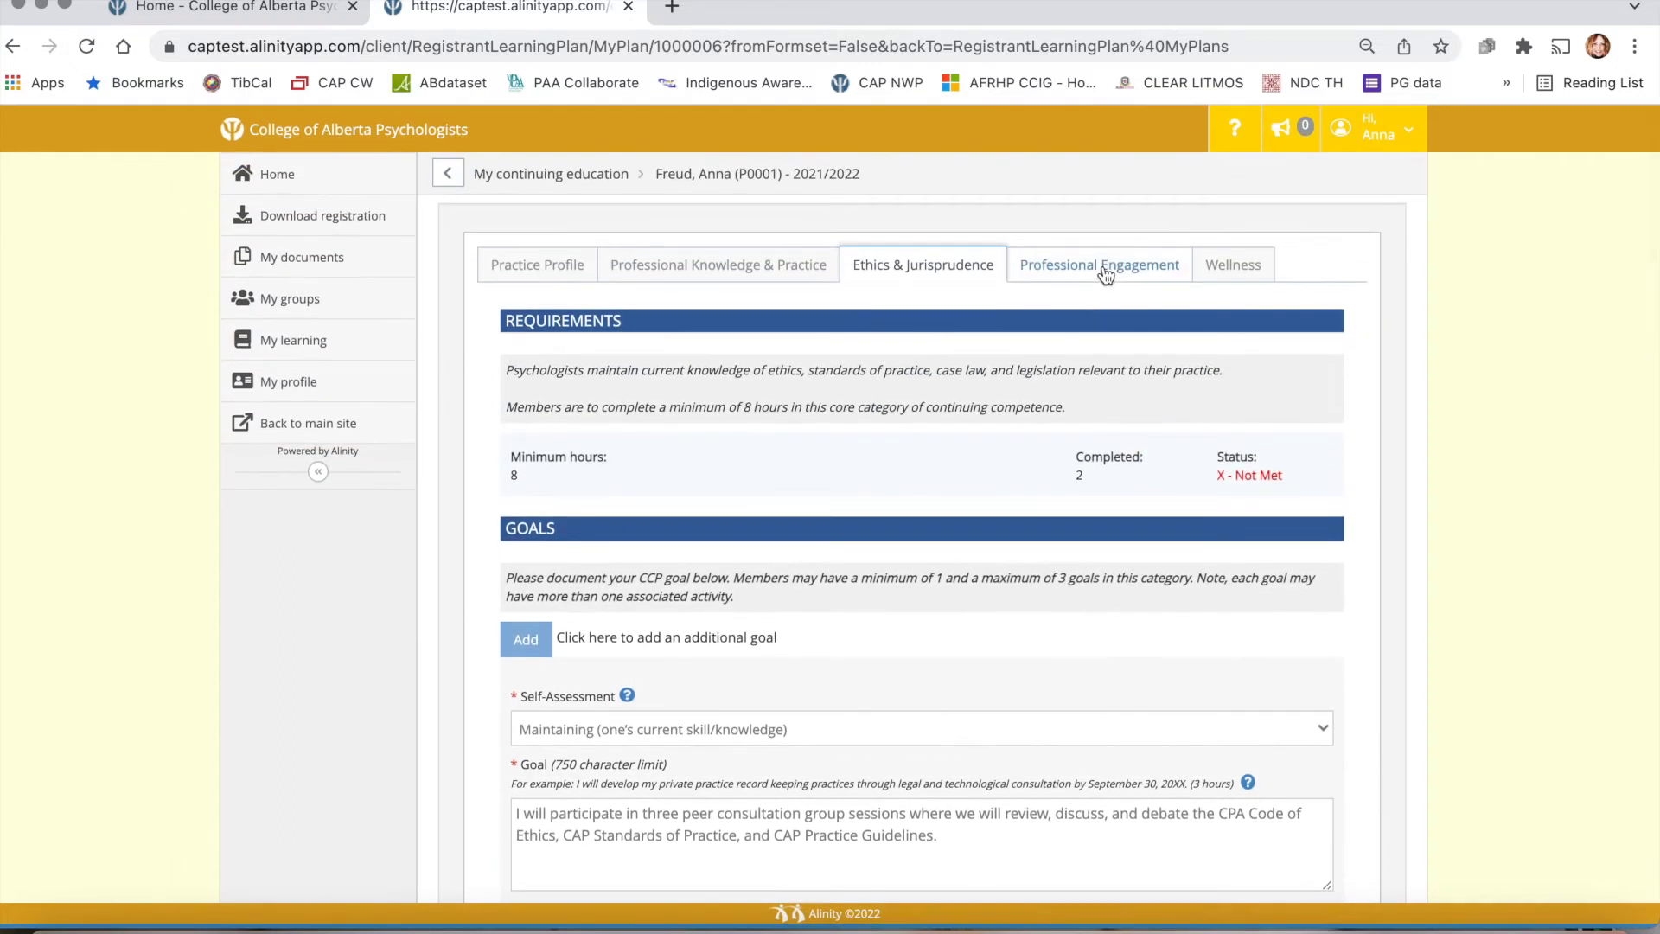
Move from Professional Engagement to the Wellness category and scan its goals
left_click(1103, 267)
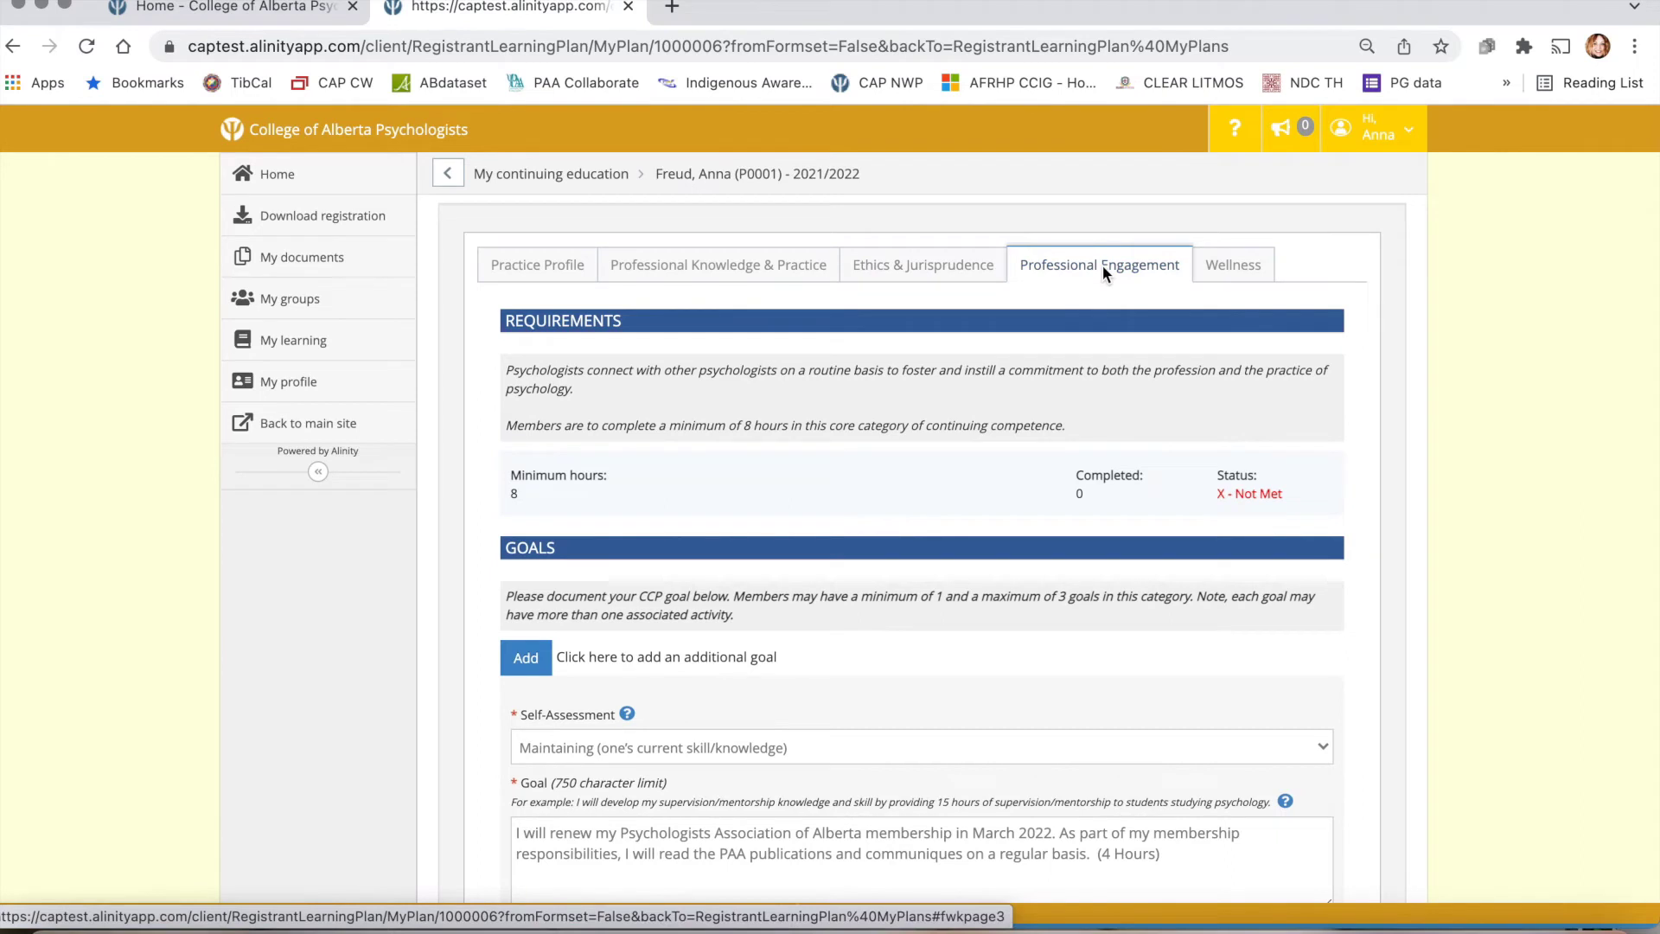
left_click(1240, 266)
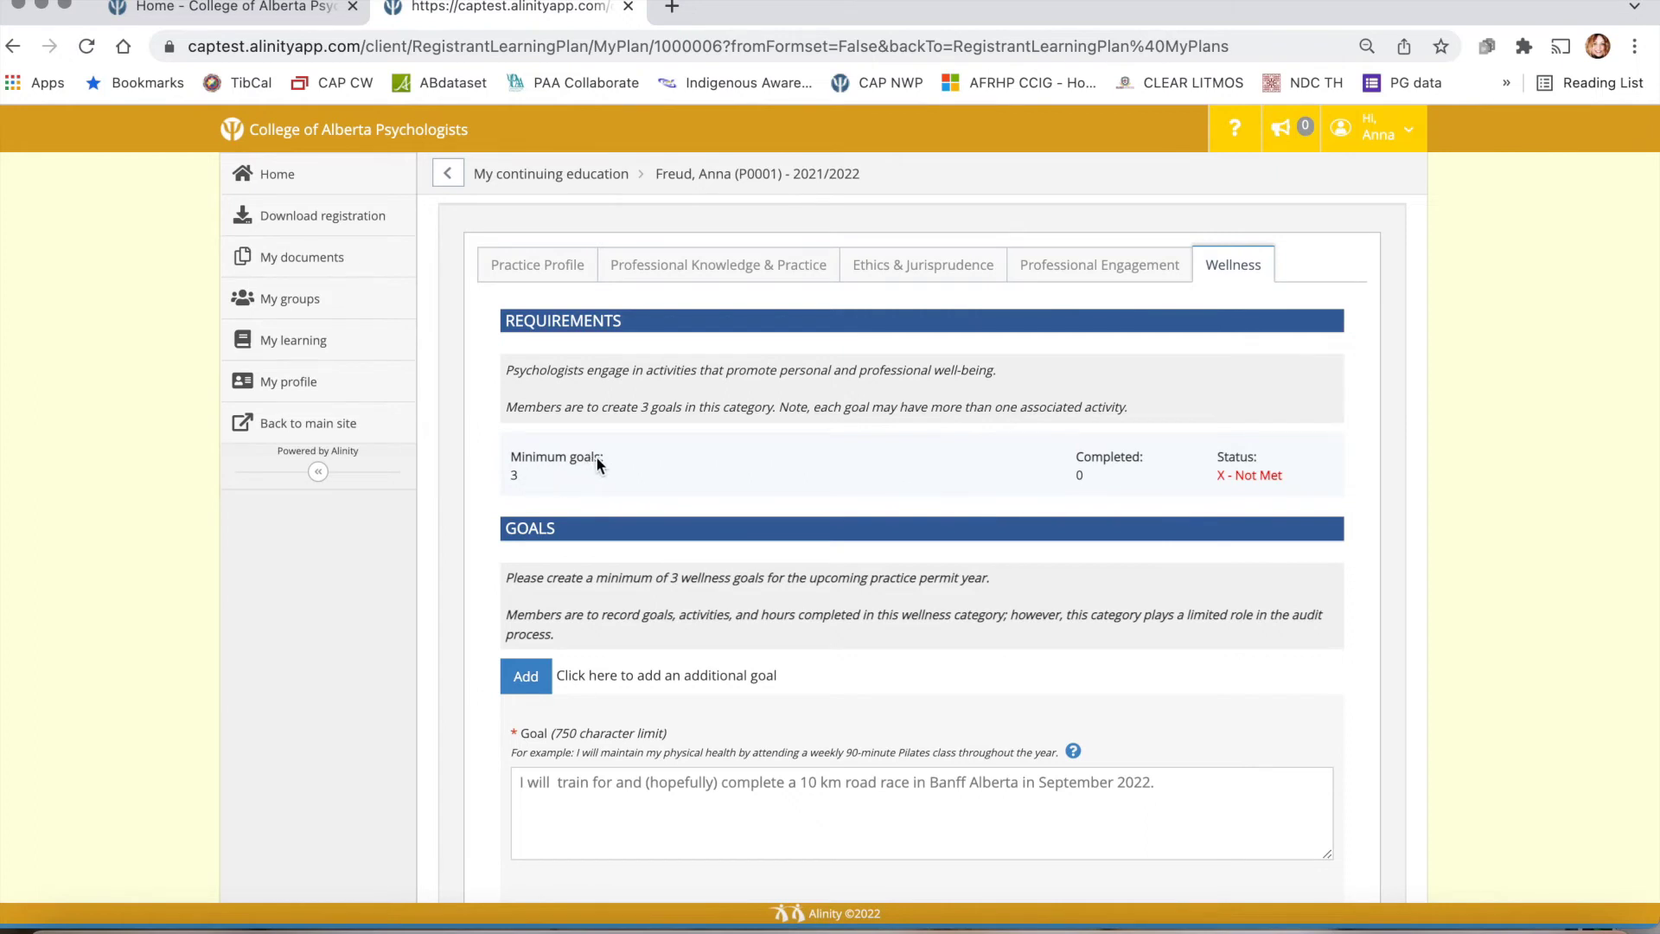
scroll(656, 515, "down", 5)
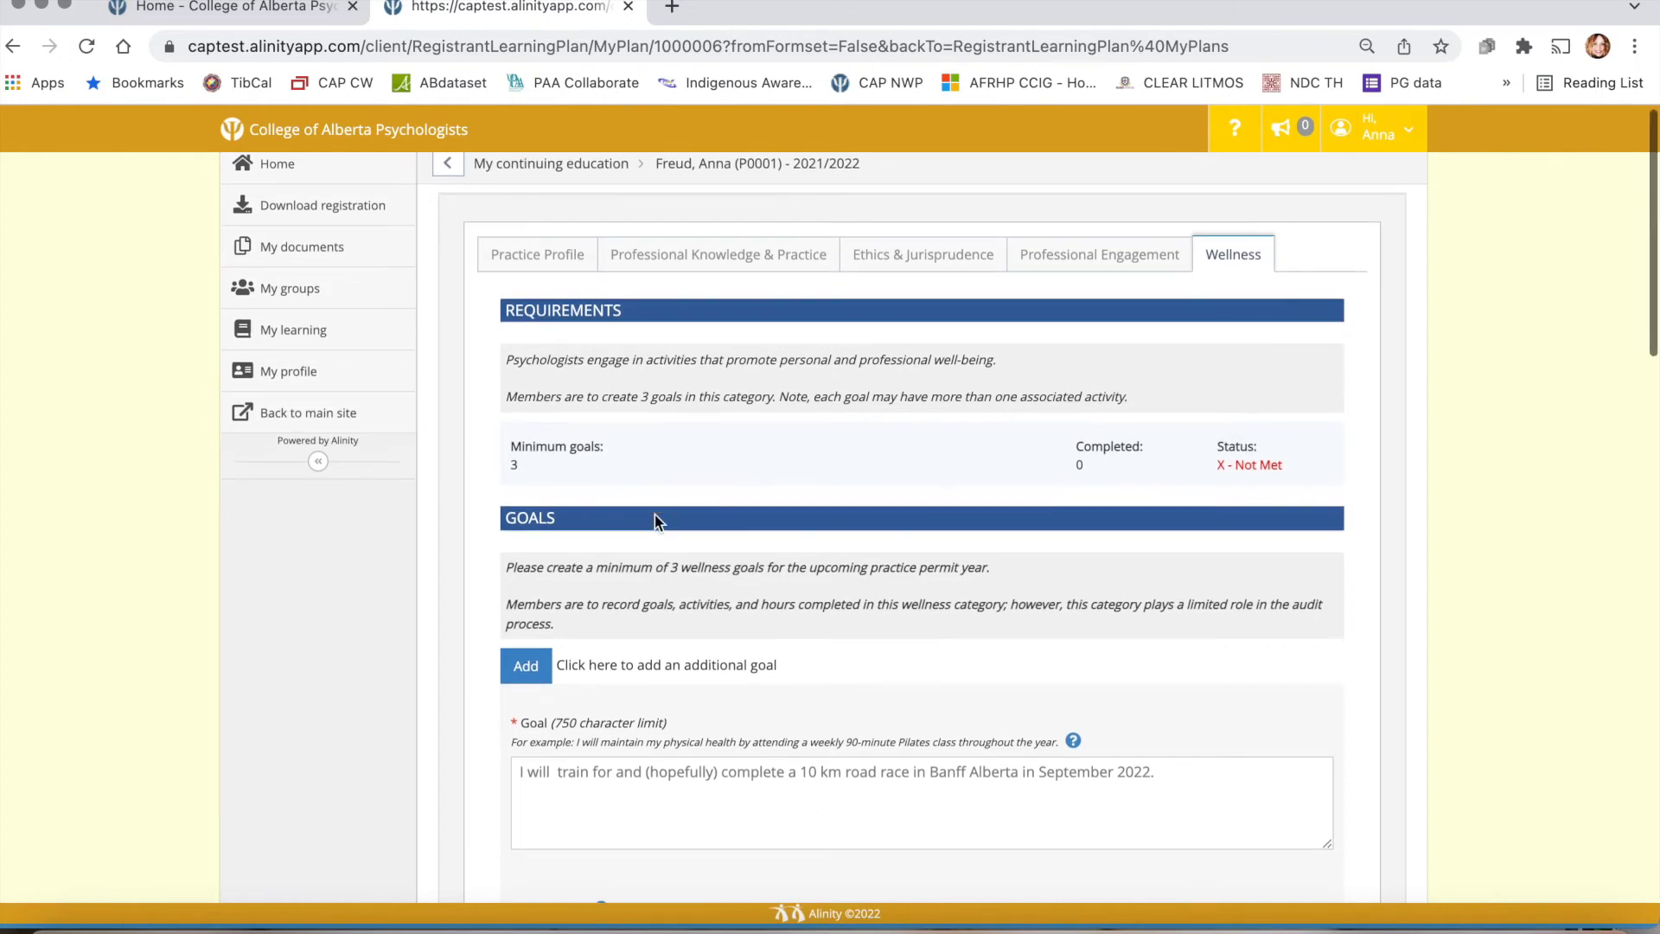
scroll(655, 518, "down", 5)
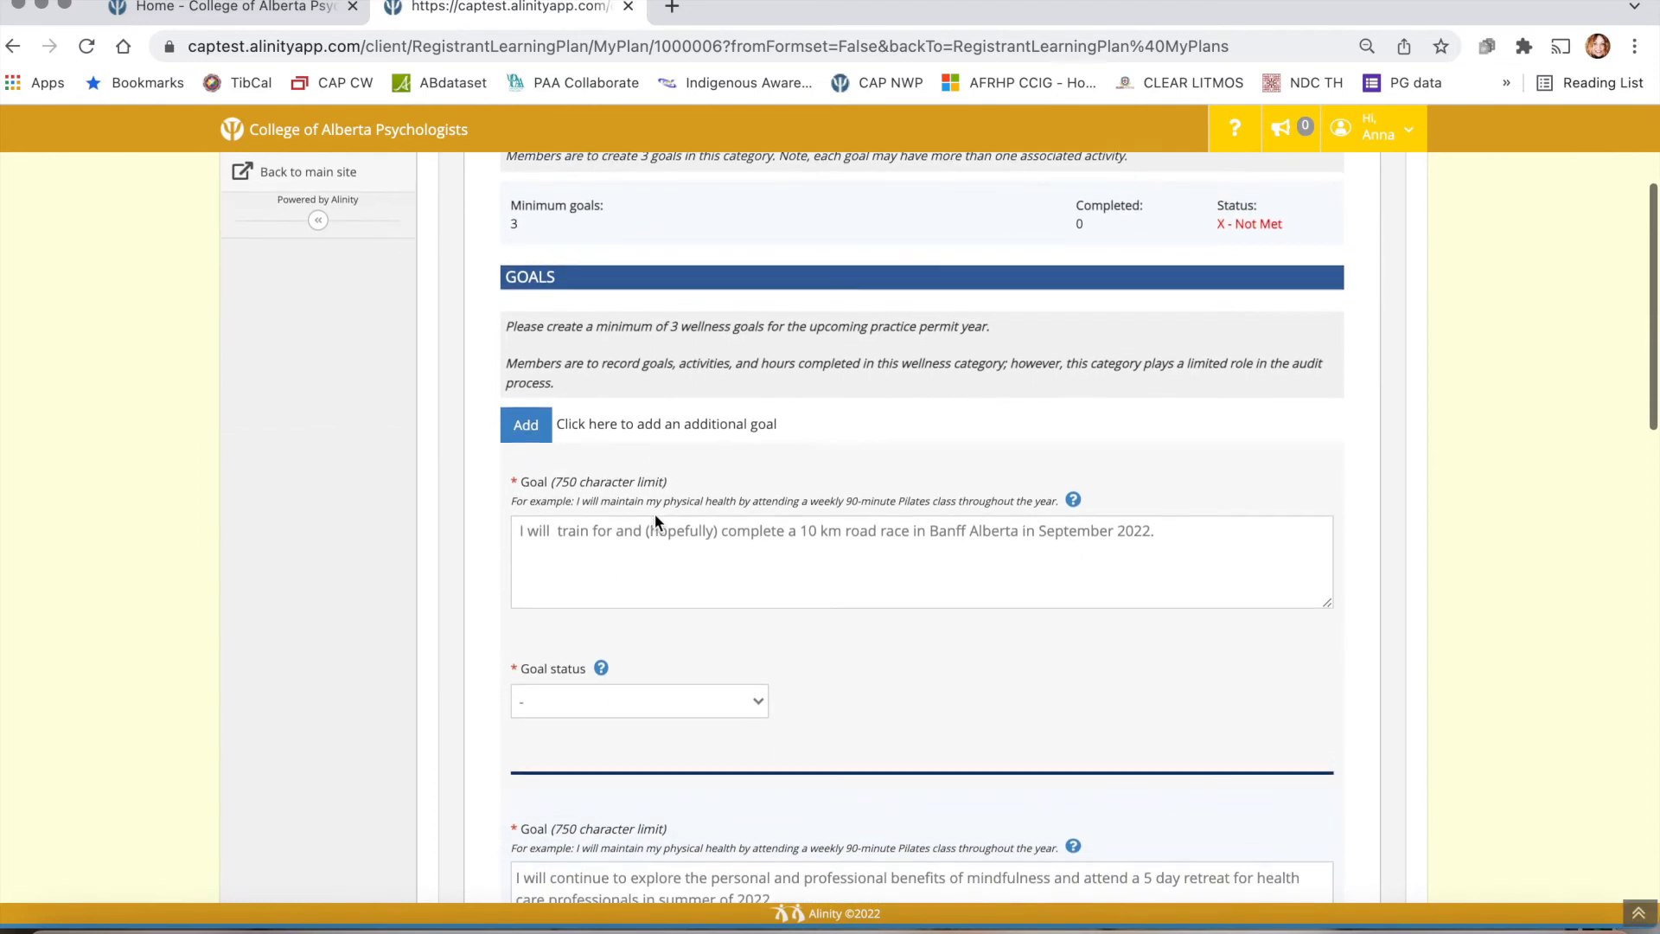
scroll(656, 519, "down", 2)
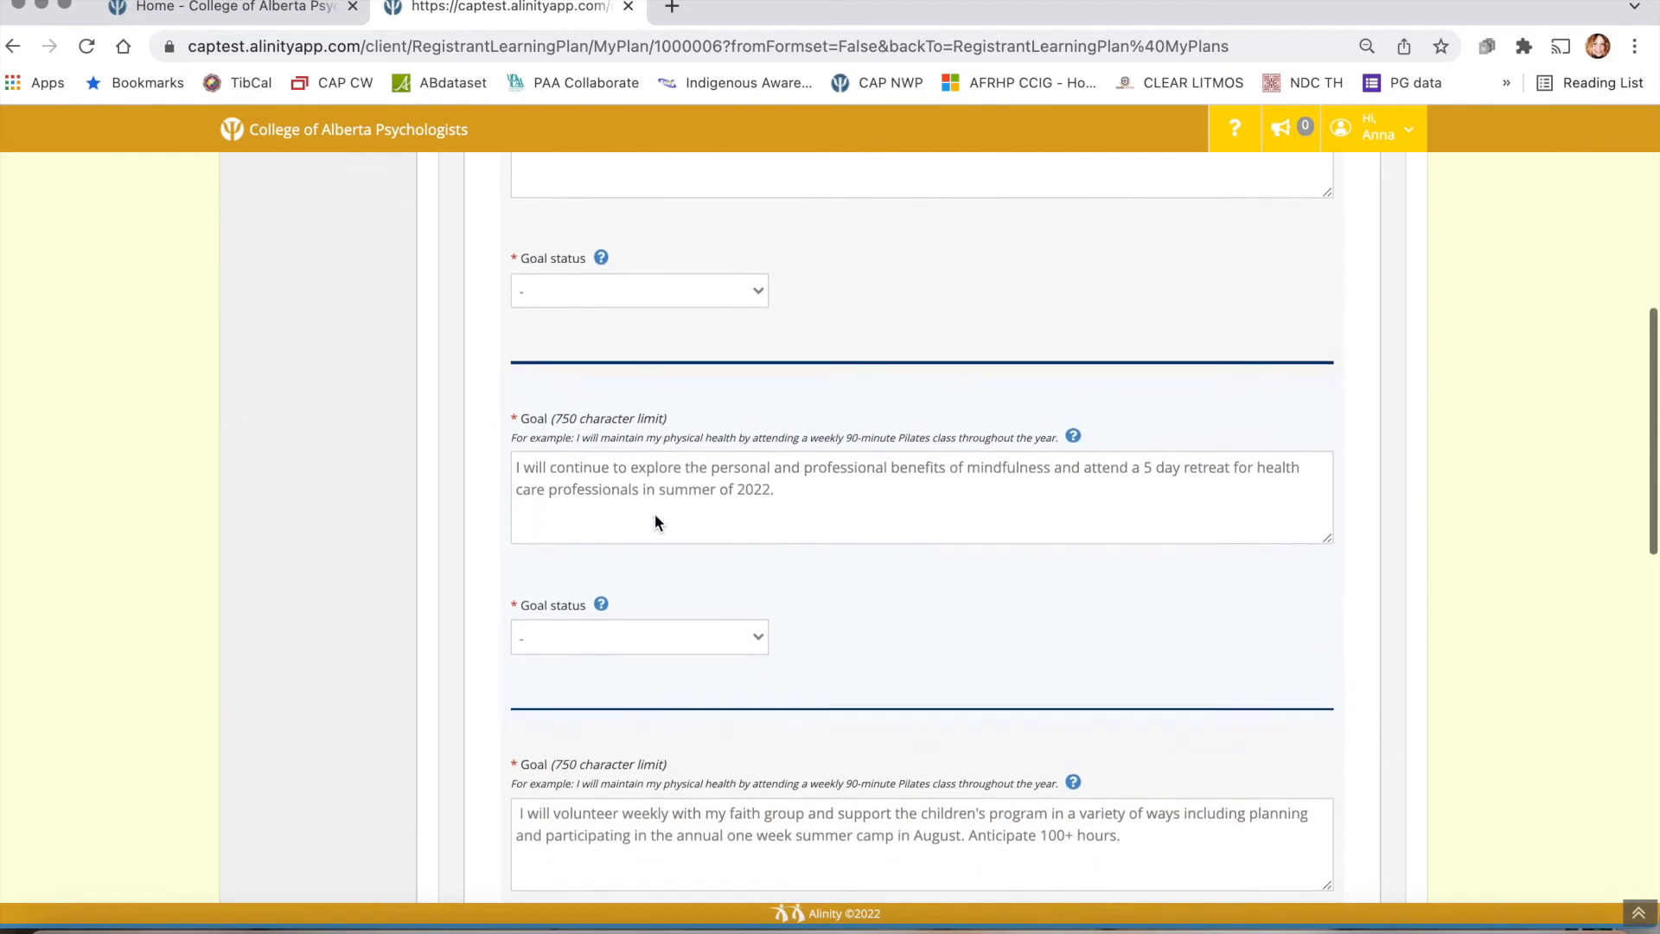
scroll(655, 519, "up", 4)
scroll(655, 522, "up", 1)
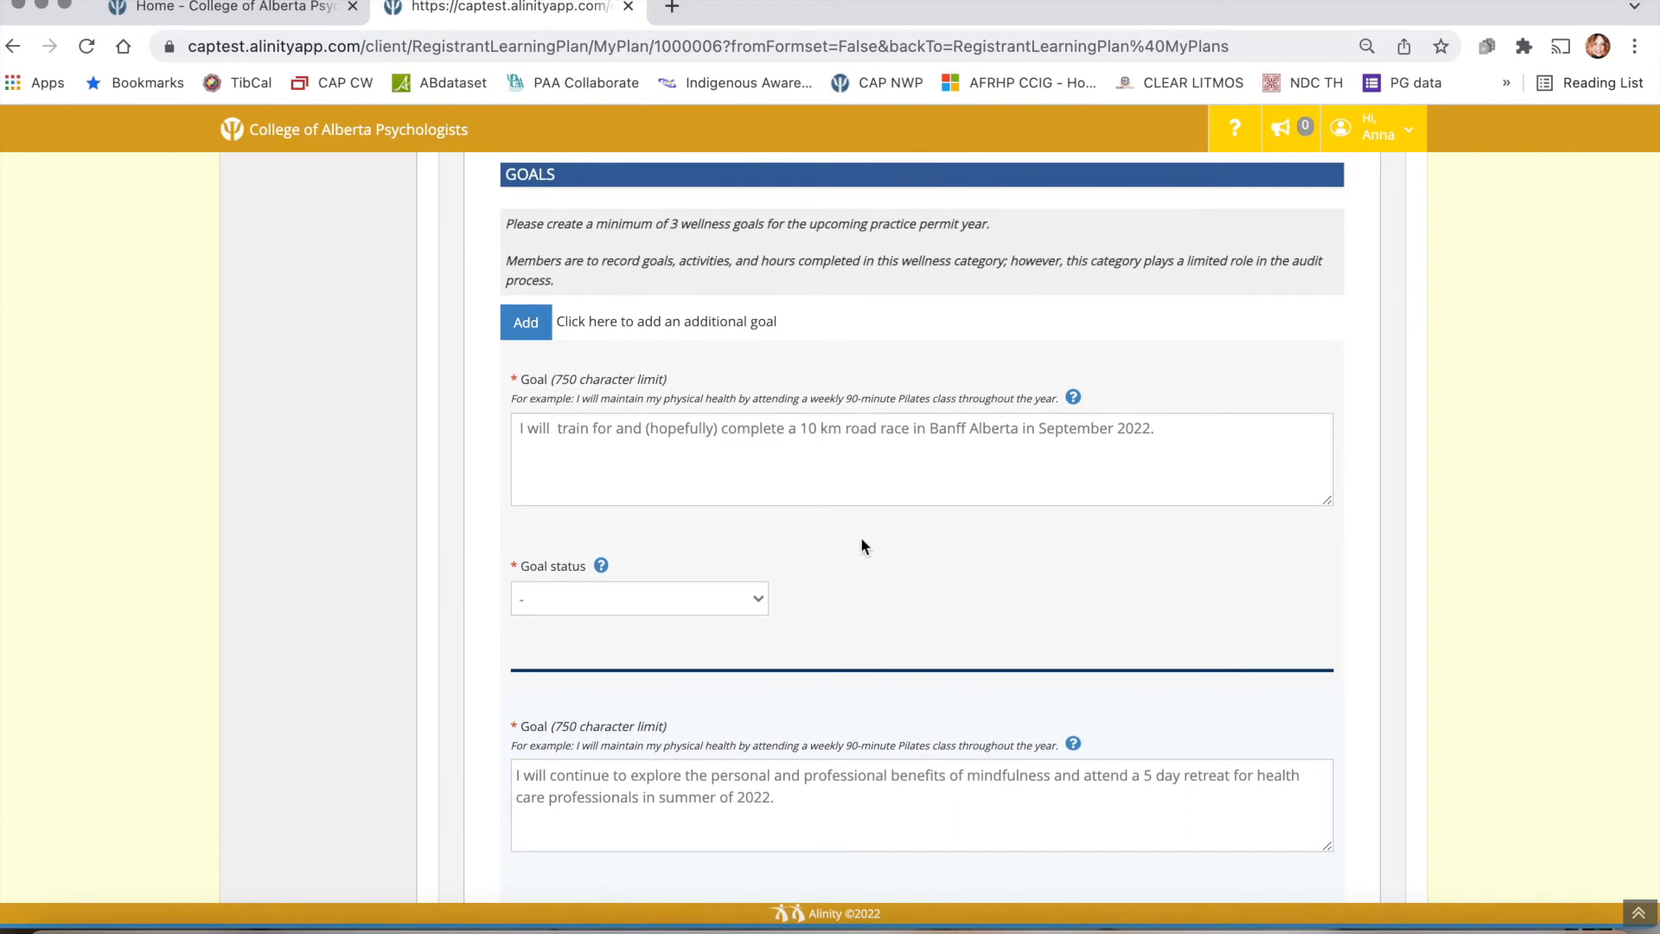
scroll(863, 544, "up", 3)
Review the Banff 10 km race, mindfulness retreat and faith-group volunteering goals down to Completed Activities
scroll(863, 545, "down", 6)
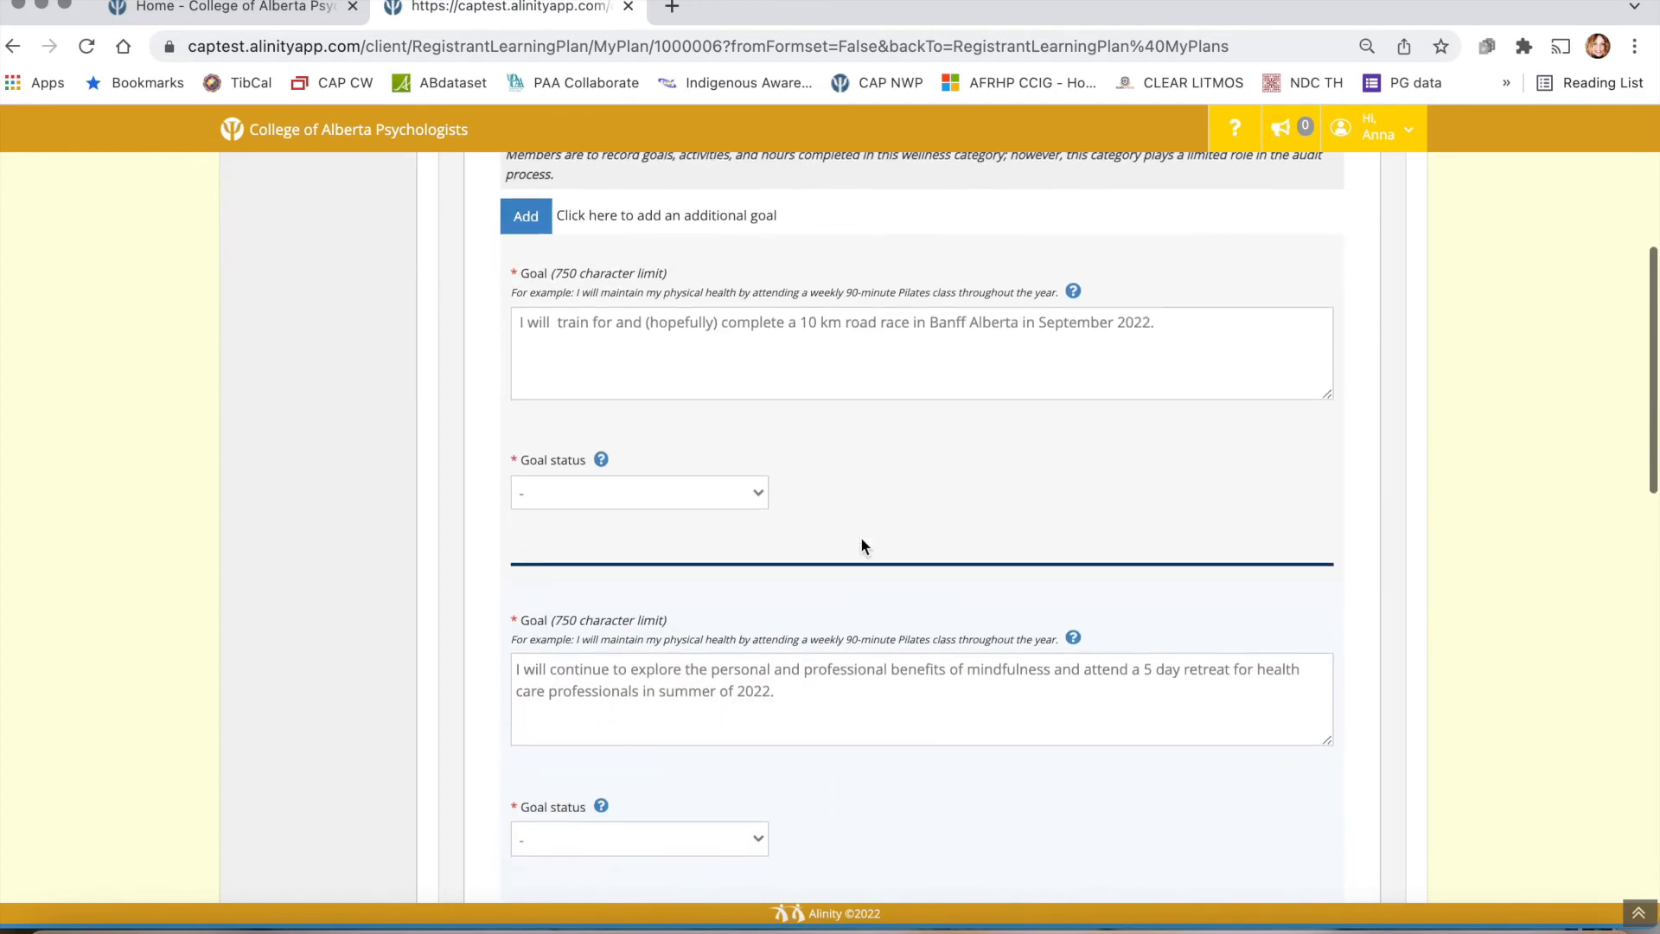
scroll(862, 545, "down", 8)
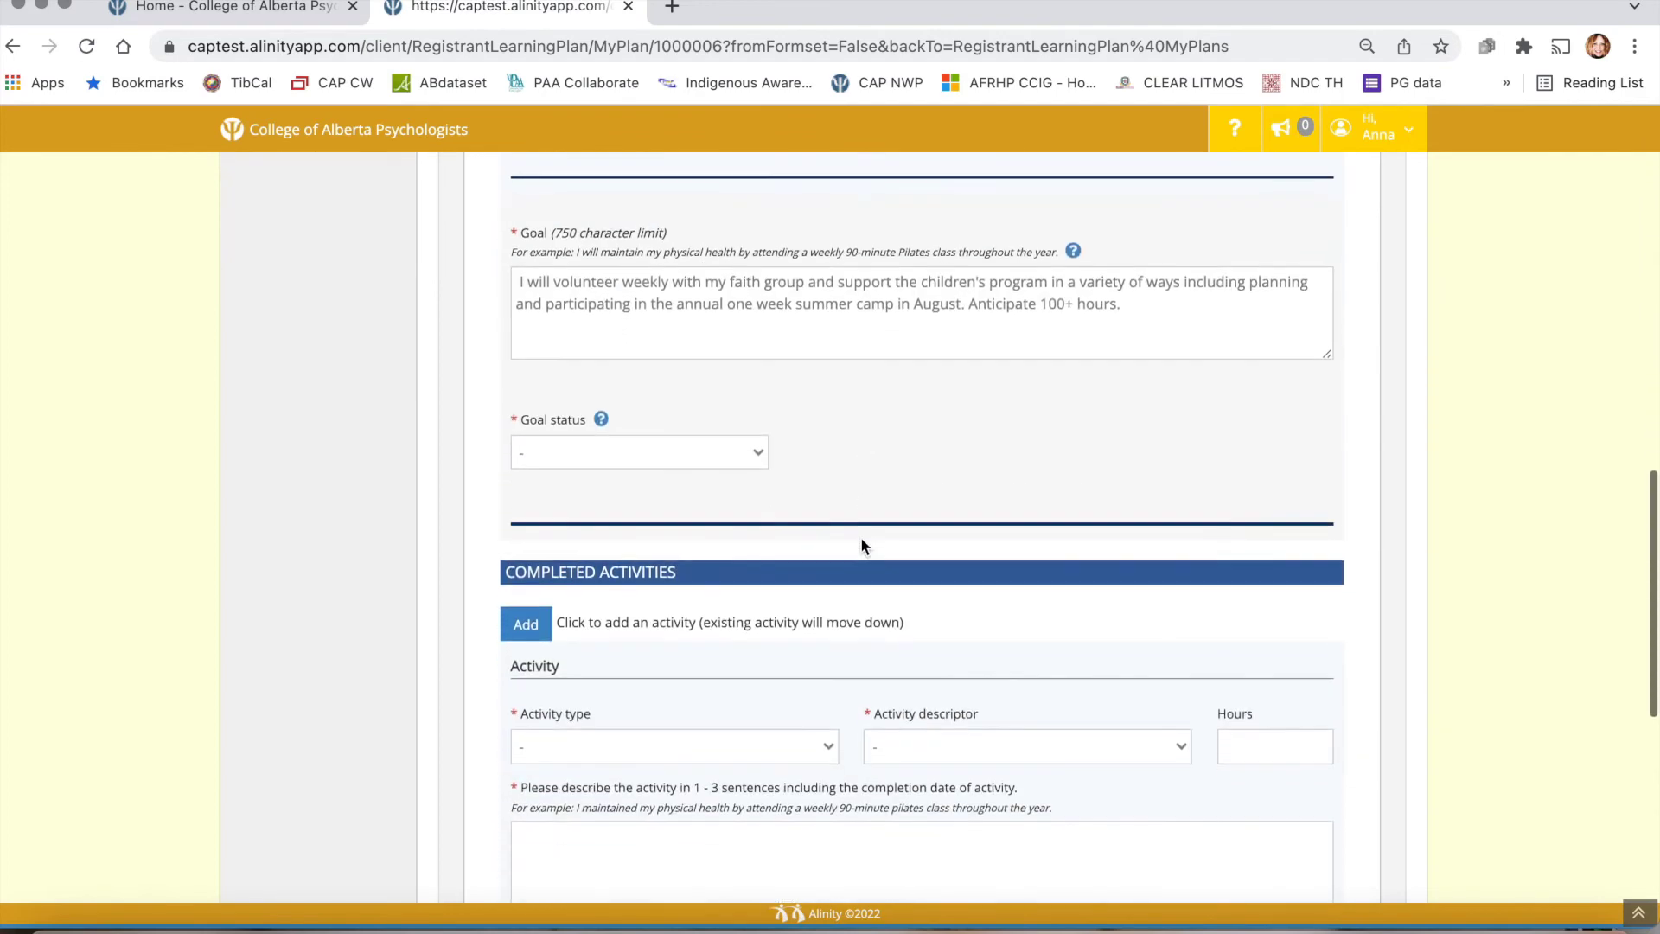
scroll(861, 545, "up", 5)
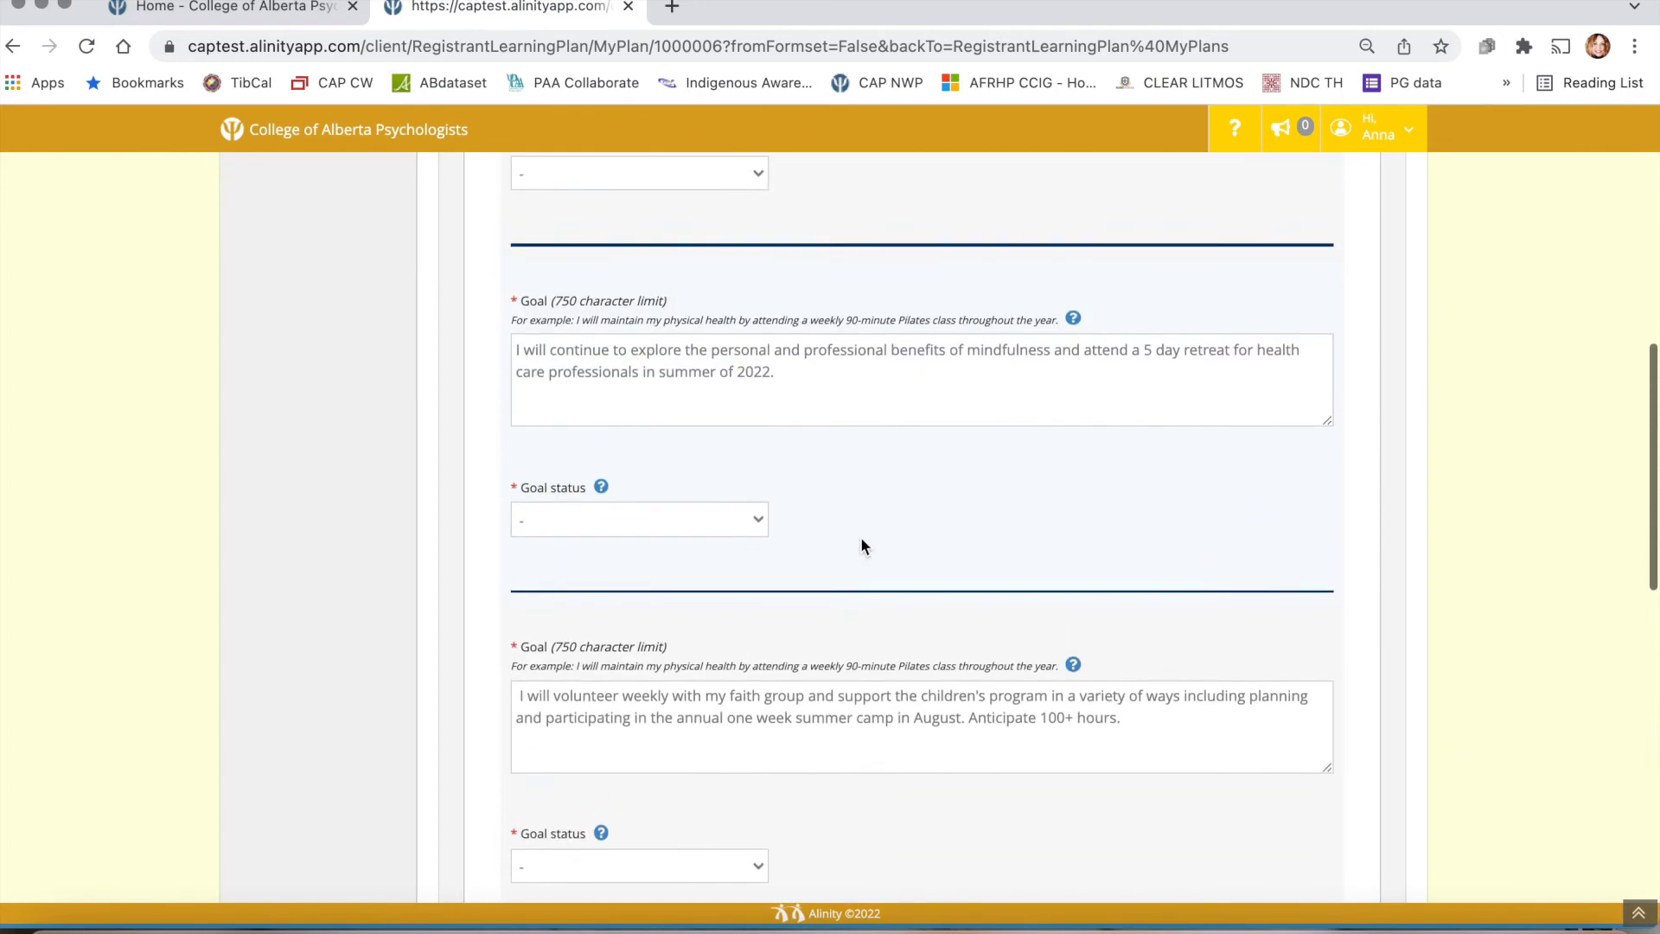
scroll(861, 545, "up", 3)
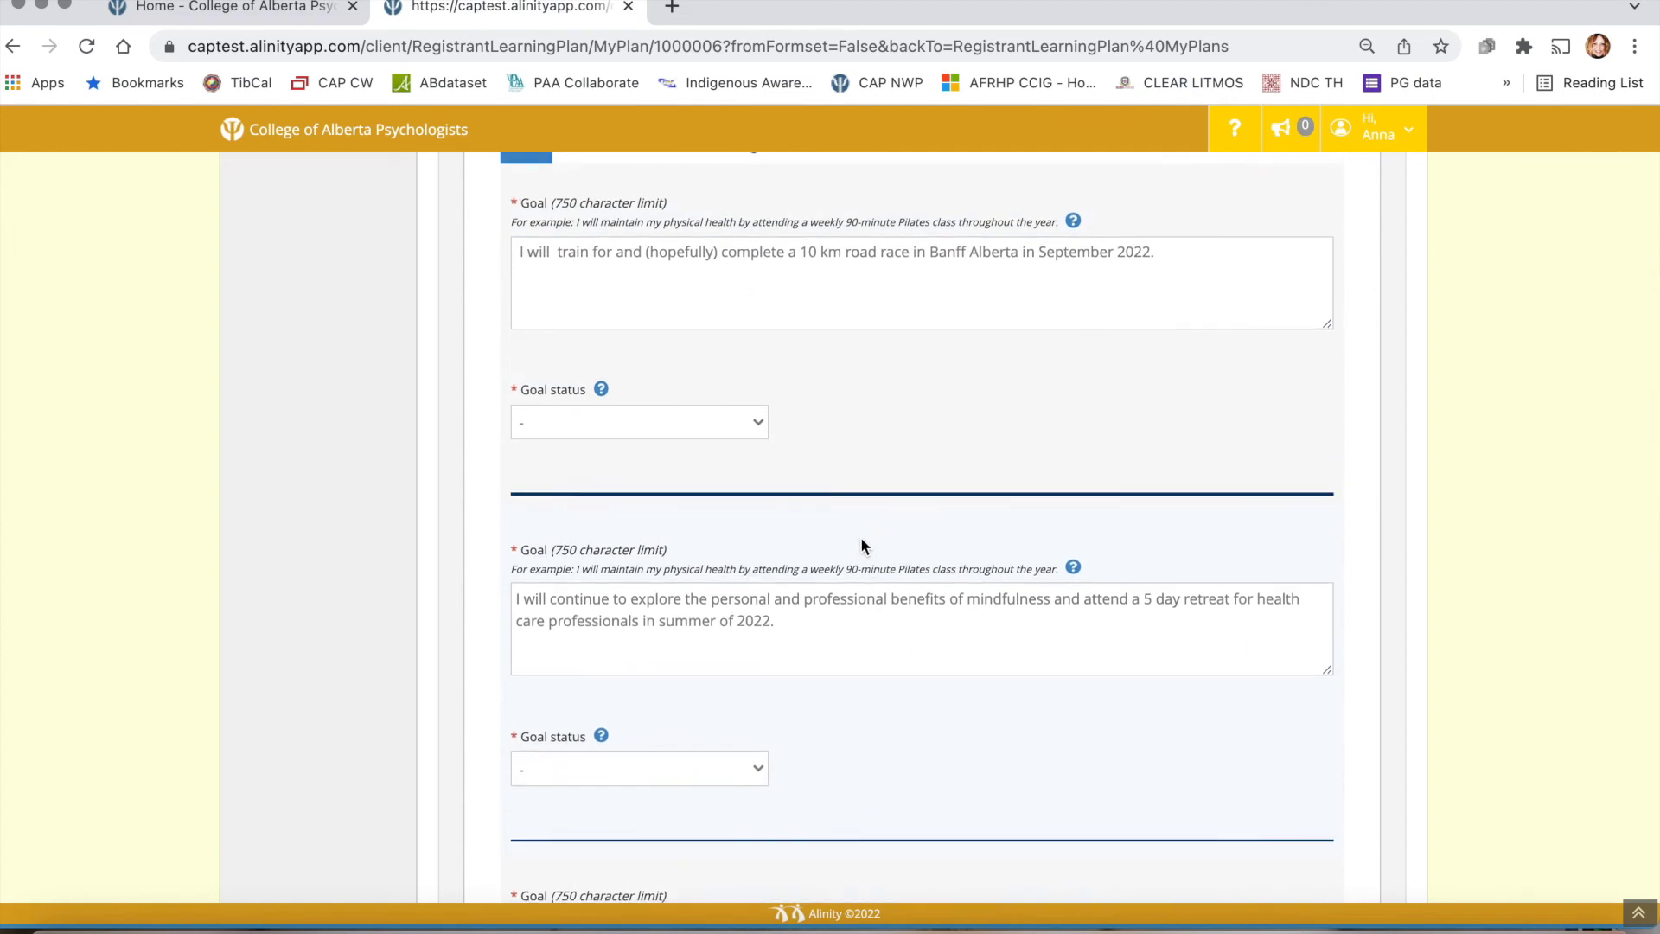
scroll(862, 545, "up", 3)
scroll(862, 545, "up", 2)
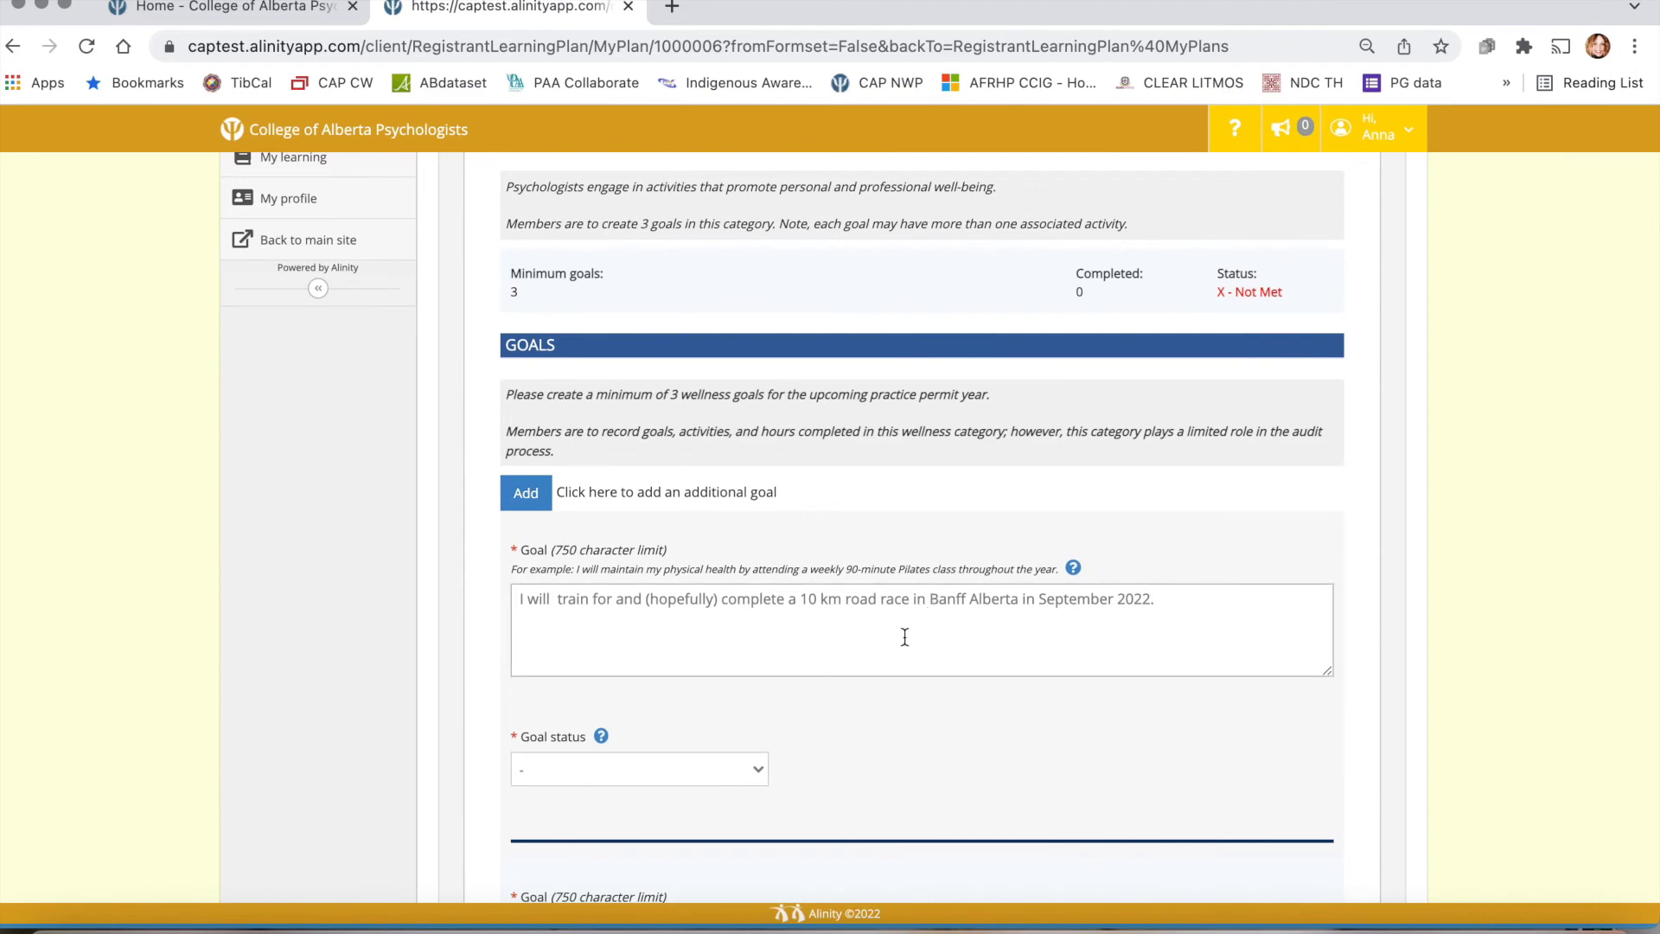
scroll(902, 642, "down", 15)
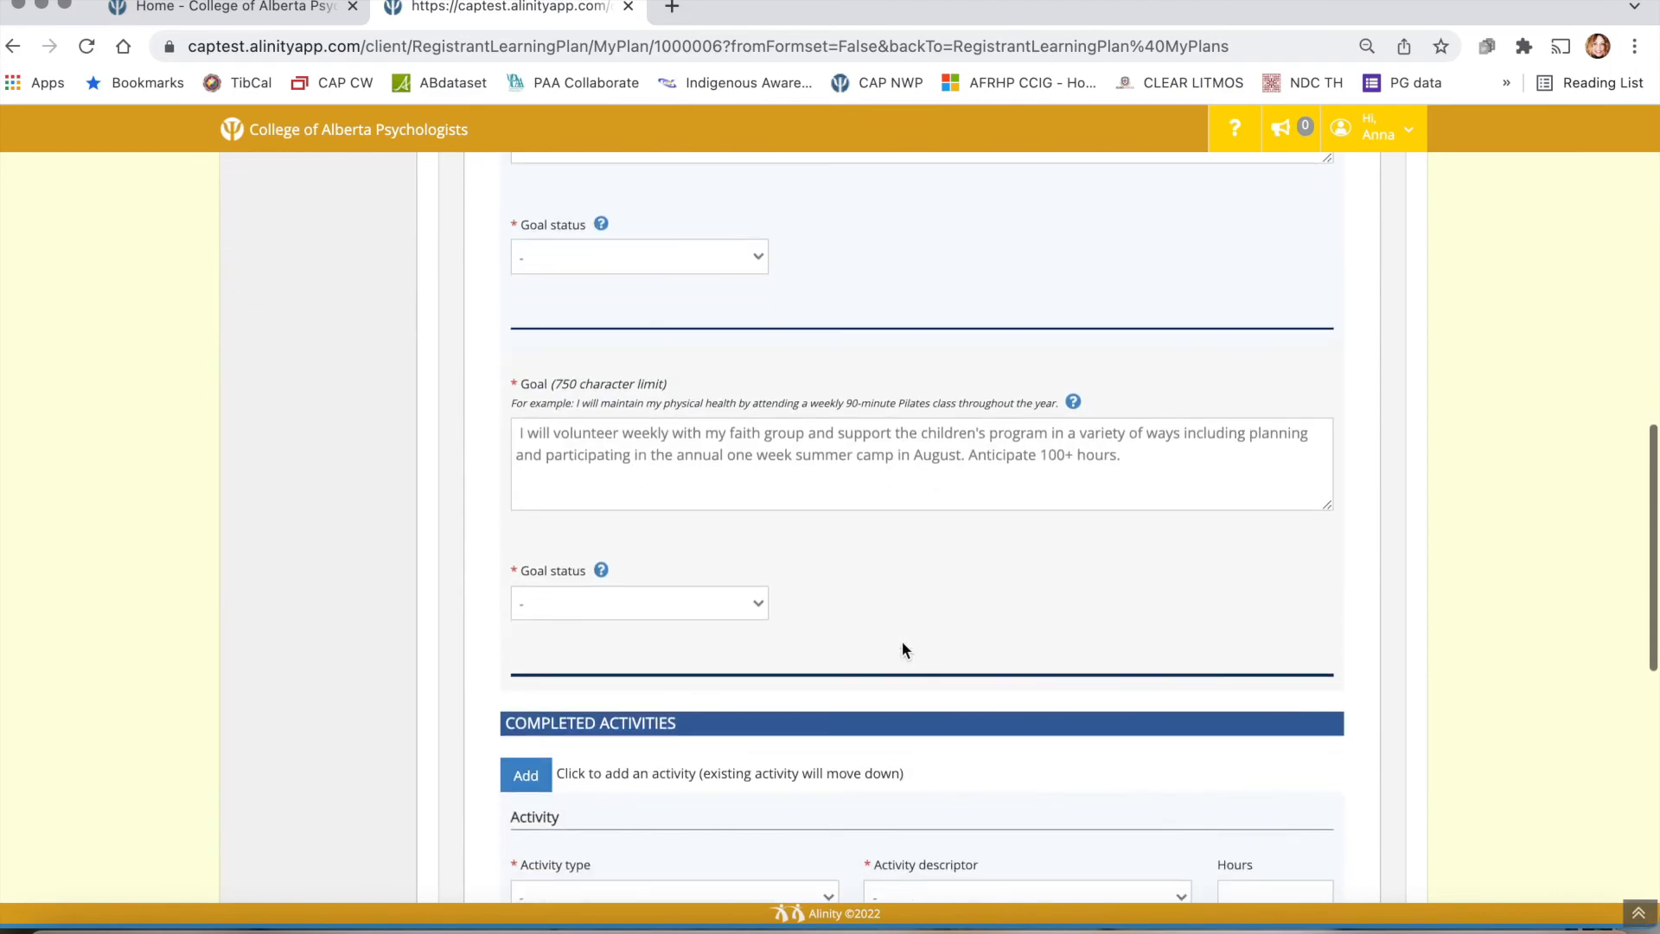
Bring the Submit and Save for later buttons at the bottom of the Wellness tab into view
scroll(901, 650, "down", 5)
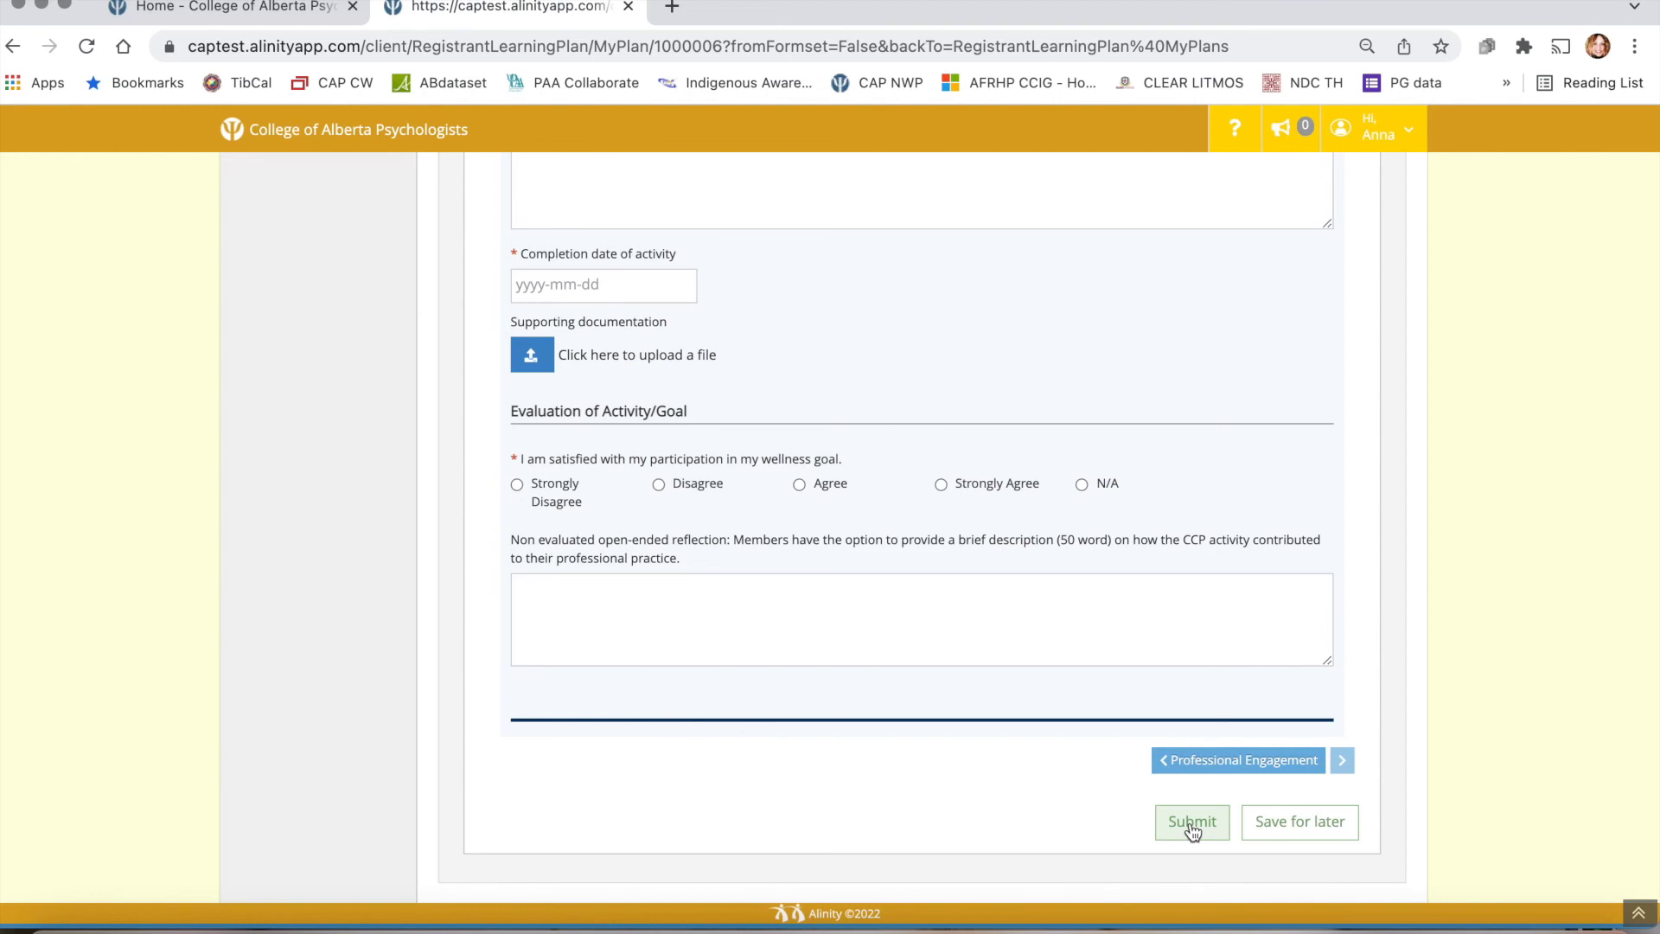
key("super+shift+5")
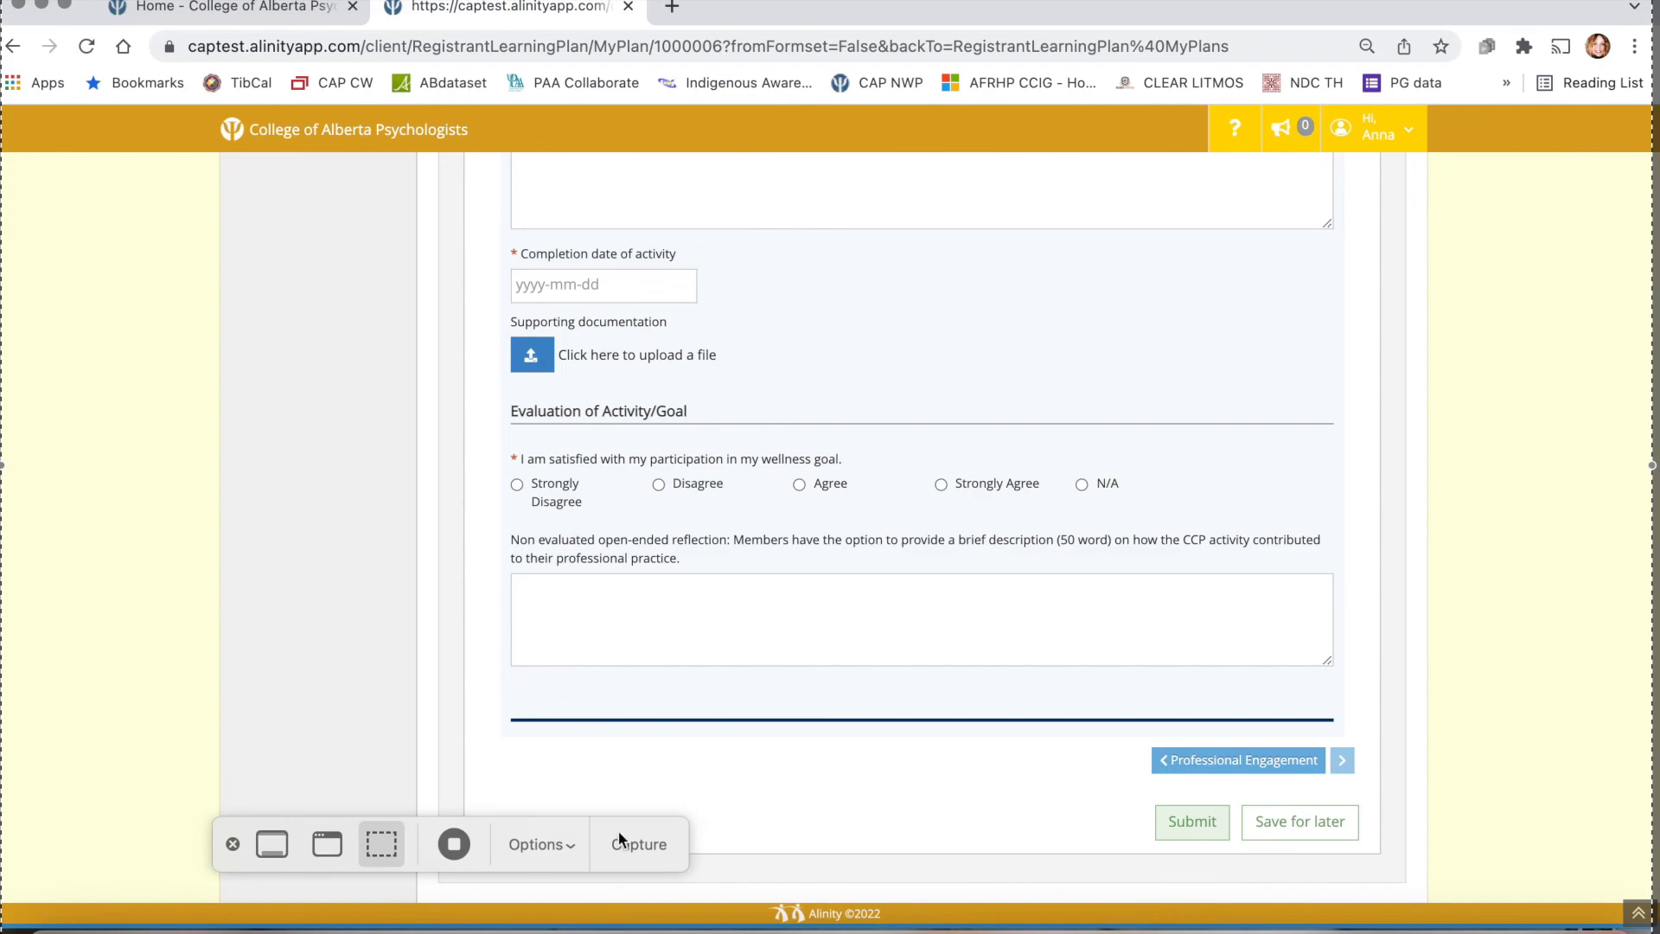